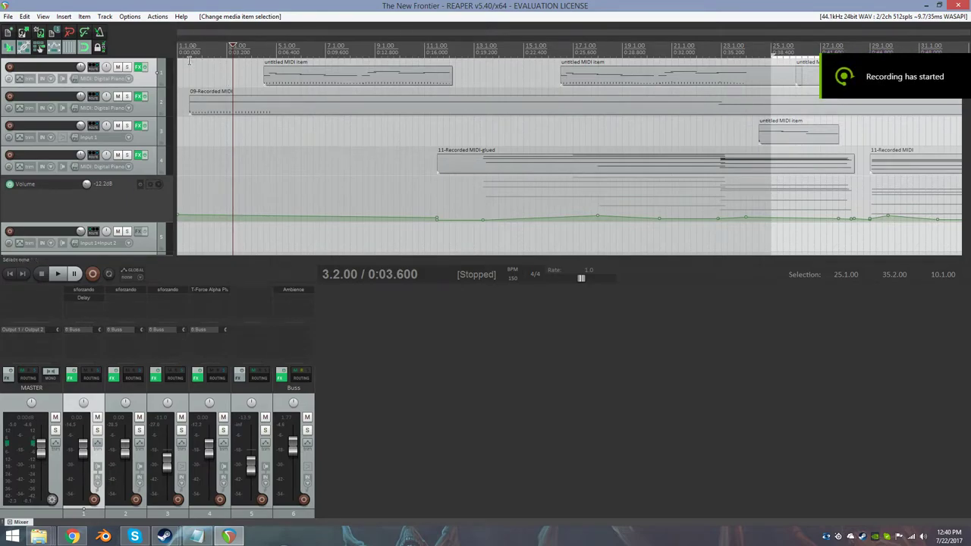
- Place the edit cursor at 1.3.00, just after the project start
{"action": "left_click", "coordinate": [189, 47]}
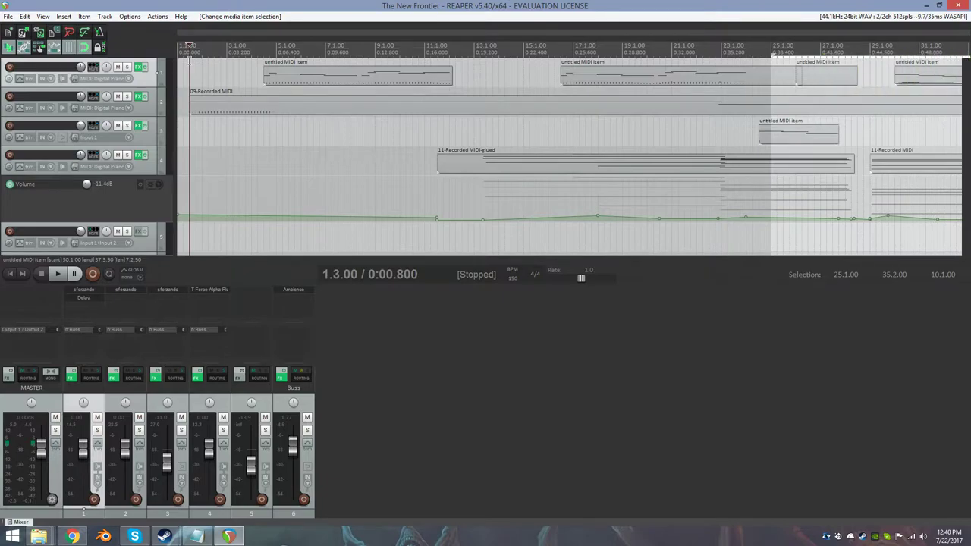
{"action": "left_click", "coordinate": [139, 68]}
{"action": "left_click", "coordinate": [502, 248]}
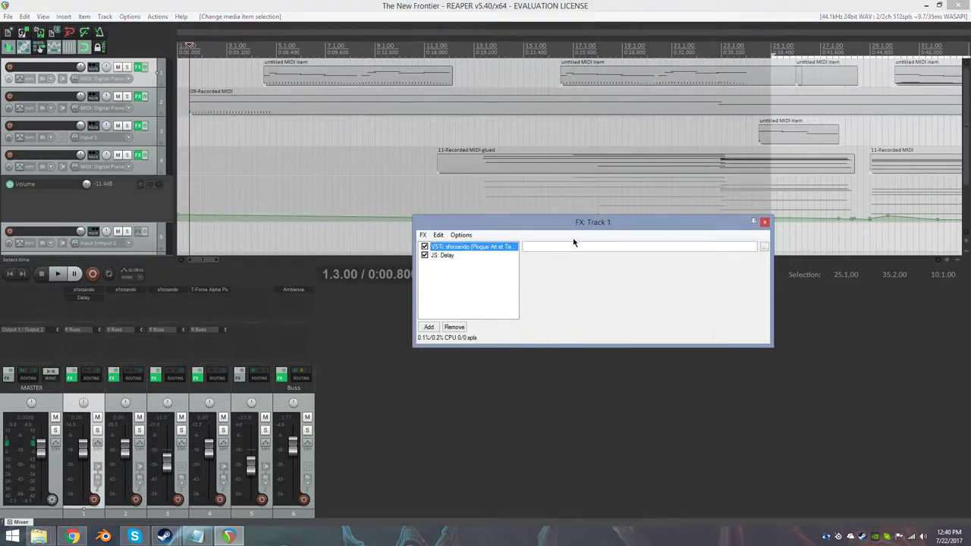
{"action": "left_click_drag", "start_coordinate": [573, 221], "coordinate": [364, 133]}
{"action": "left_click", "coordinate": [386, 193]}
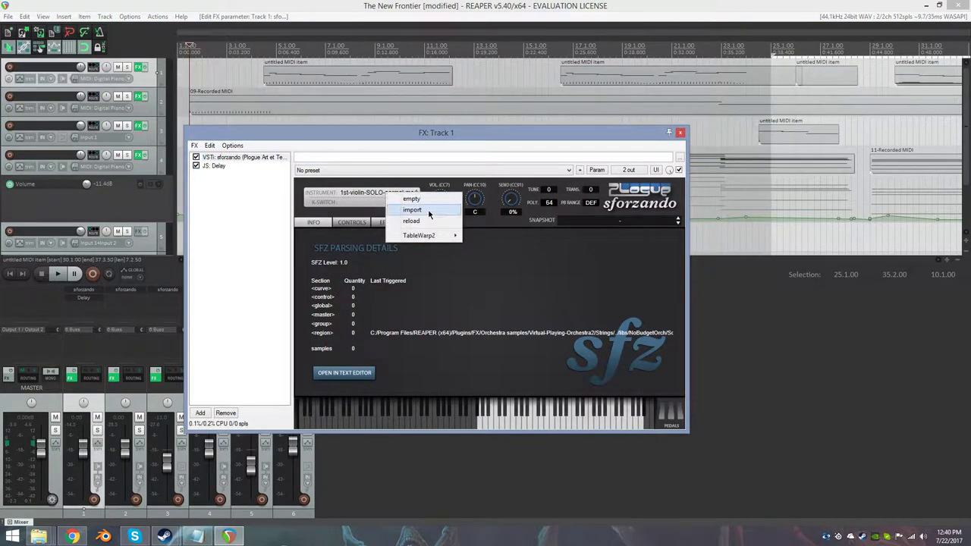
{"action": "left_click", "coordinate": [428, 215]}
{"action": "left_click", "coordinate": [332, 176]}
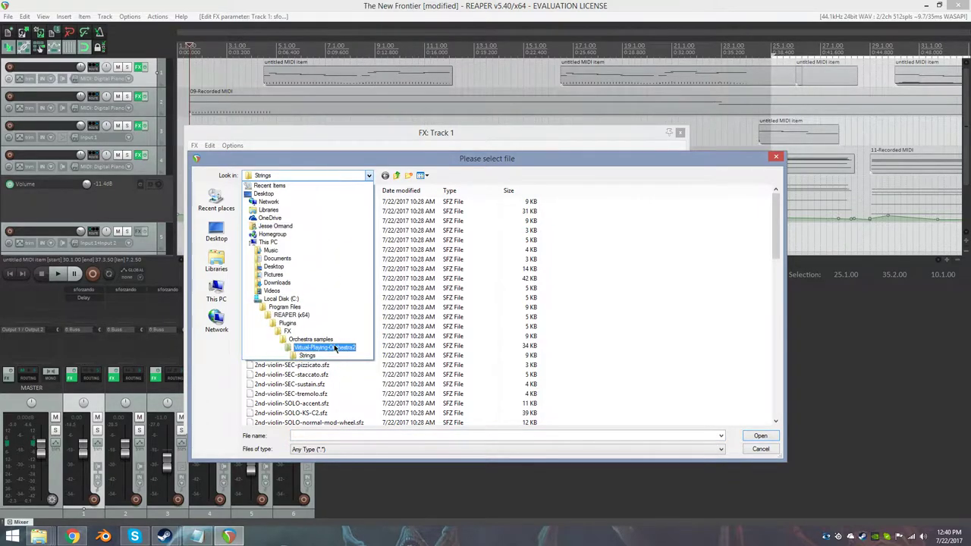
{"action": "left_click", "coordinate": [333, 346]}
{"action": "left_click", "coordinate": [328, 179]}
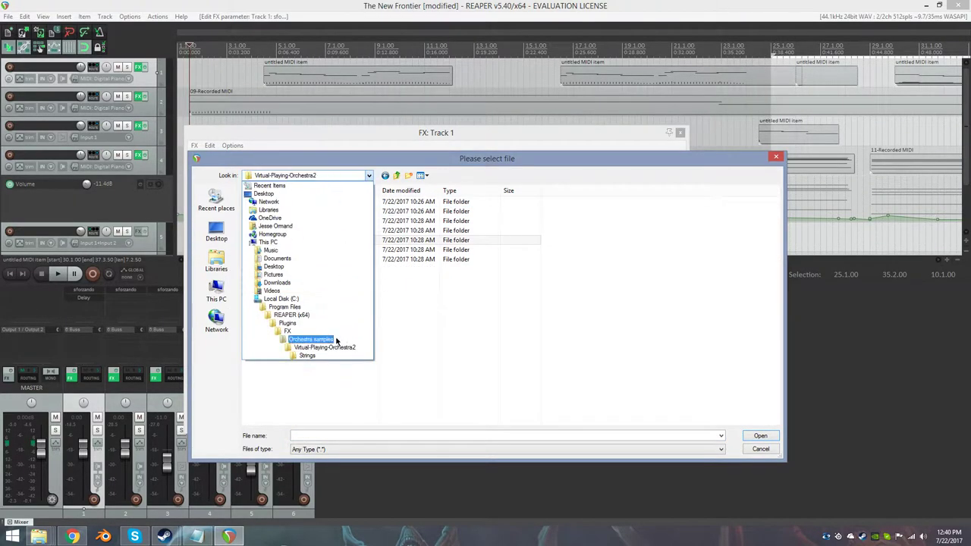
{"action": "left_click", "coordinate": [330, 343]}
{"action": "left_click", "coordinate": [315, 177]}
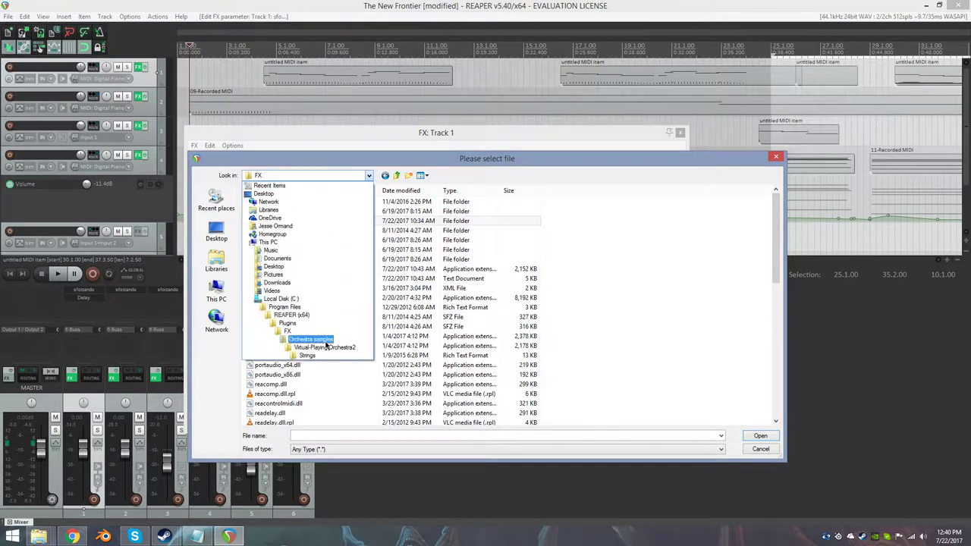
{"action": "left_click", "coordinate": [311, 340]}
{"action": "left_click", "coordinate": [279, 202]}
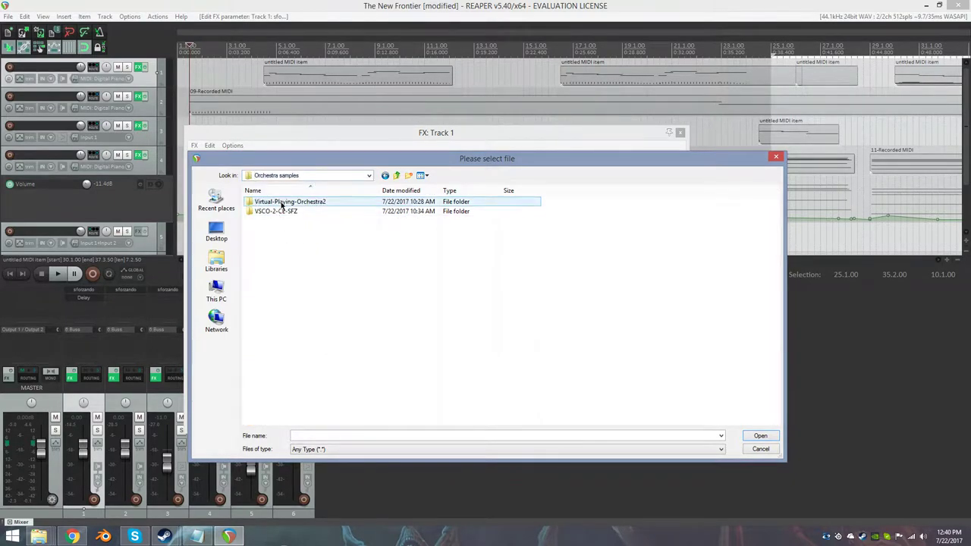
{"action": "left_click", "coordinate": [775, 156]}
{"action": "left_click", "coordinate": [679, 132]}
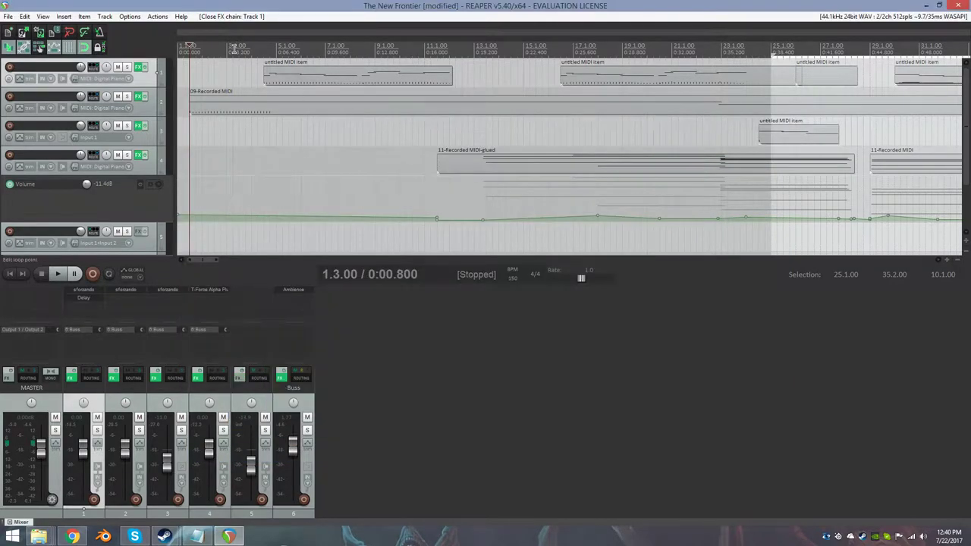
{"action": "left_click", "coordinate": [185, 47]}
{"action": "left_click", "coordinate": [190, 47]}
{"action": "left_click", "coordinate": [258, 67]}
{"action": "scroll", "coordinate": [265, 68], "scroll_direction": "up", "scroll_amount": 2}
{"action": "scroll", "coordinate": [239, 70], "scroll_direction": "down", "scroll_amount": 2}
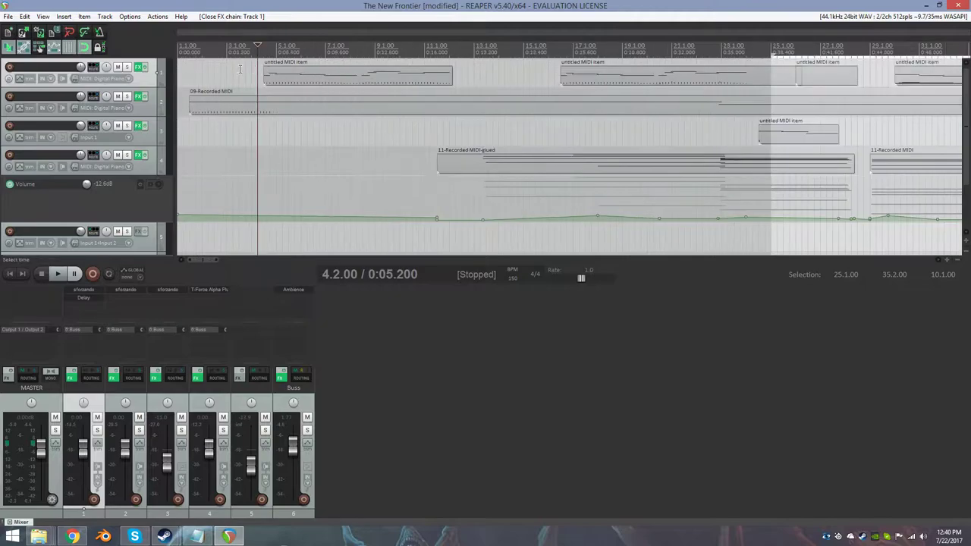
{"action": "left_click", "coordinate": [189, 67]}
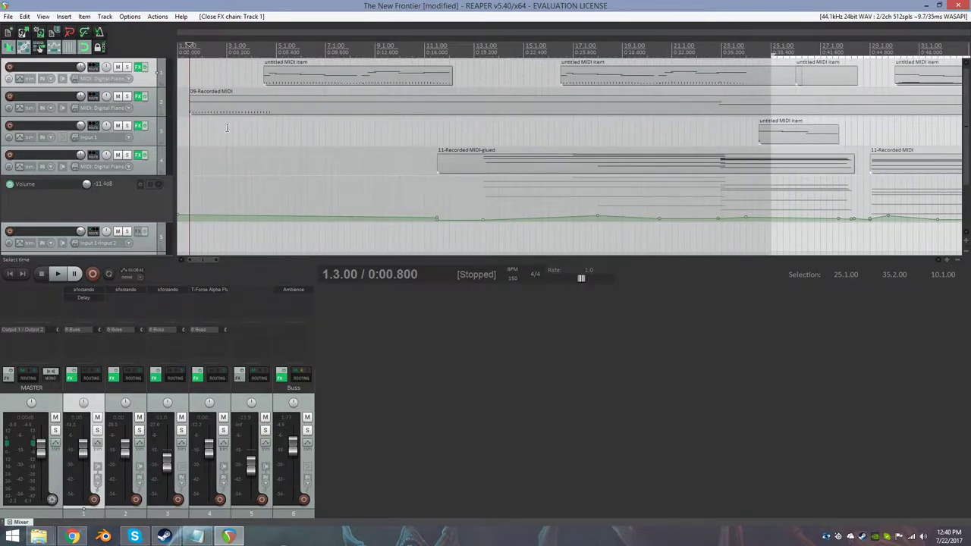
{"action": "key", "text": "space"}
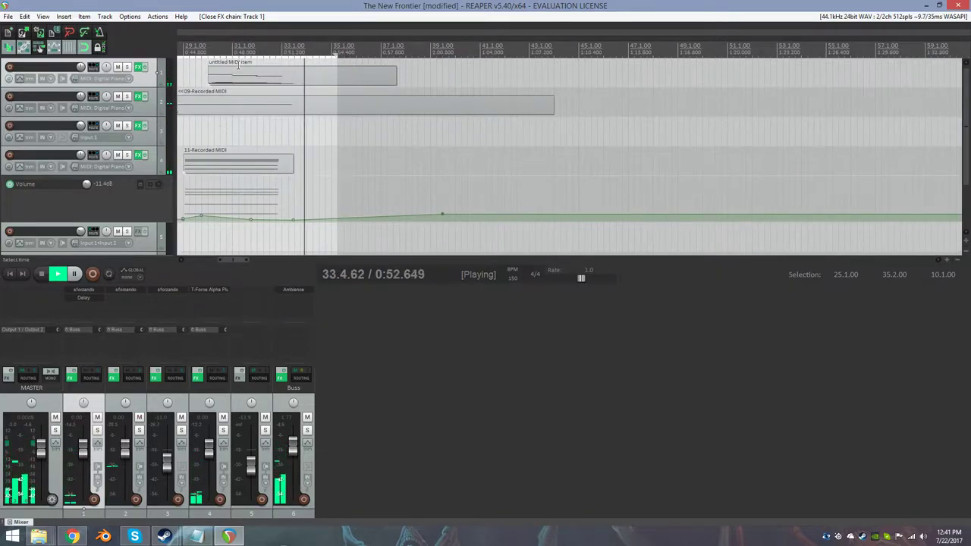
{"action": "key", "text": "space"}
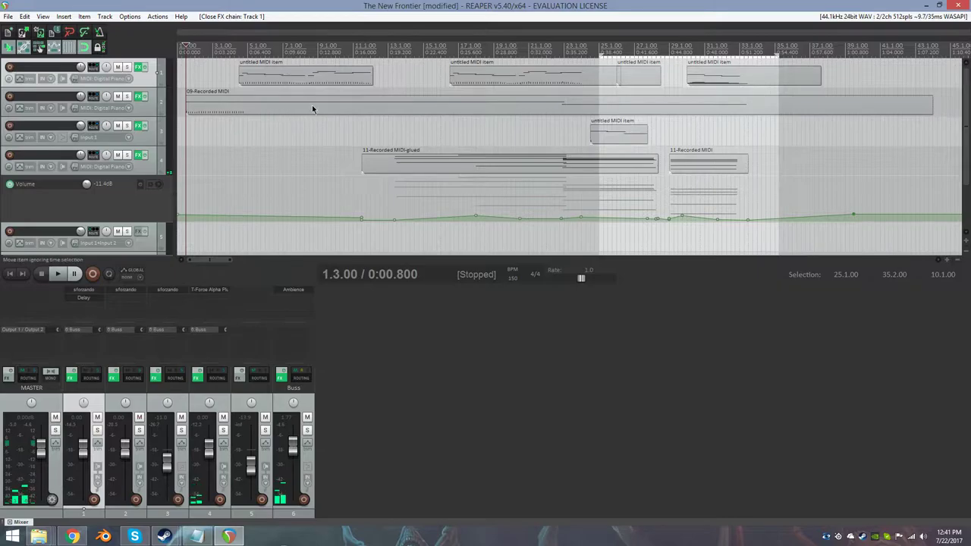
- Open the untitled MIDI item in the MIDI editor, deselect its notes, and show the 01 Mod Wheel MSB lane
{"action": "double_click", "coordinate": [262, 78]}
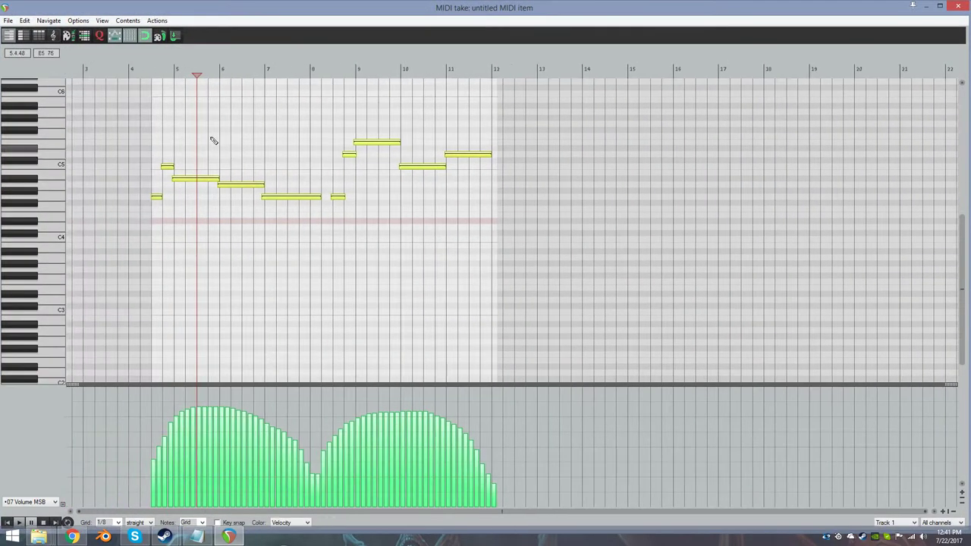
{"action": "left_click", "coordinate": [91, 147]}
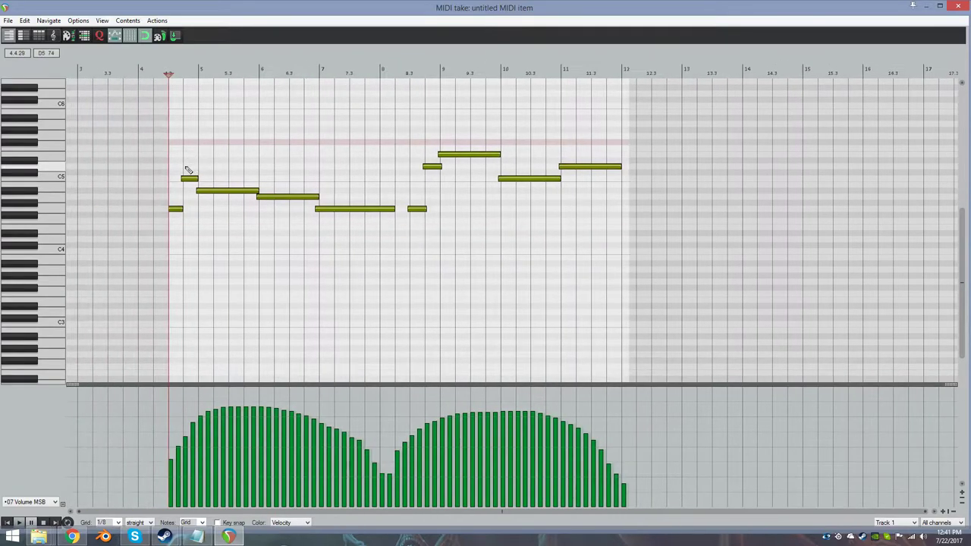
{"action": "left_click", "coordinate": [48, 502]}
{"action": "scroll", "coordinate": [30, 394], "scroll_direction": "up", "scroll_amount": 5}
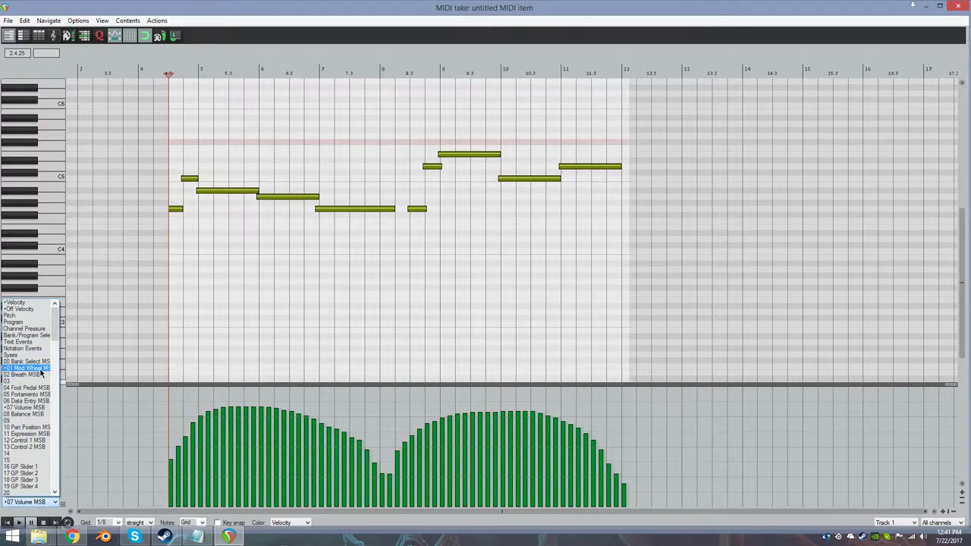
{"action": "left_click", "coordinate": [41, 369]}
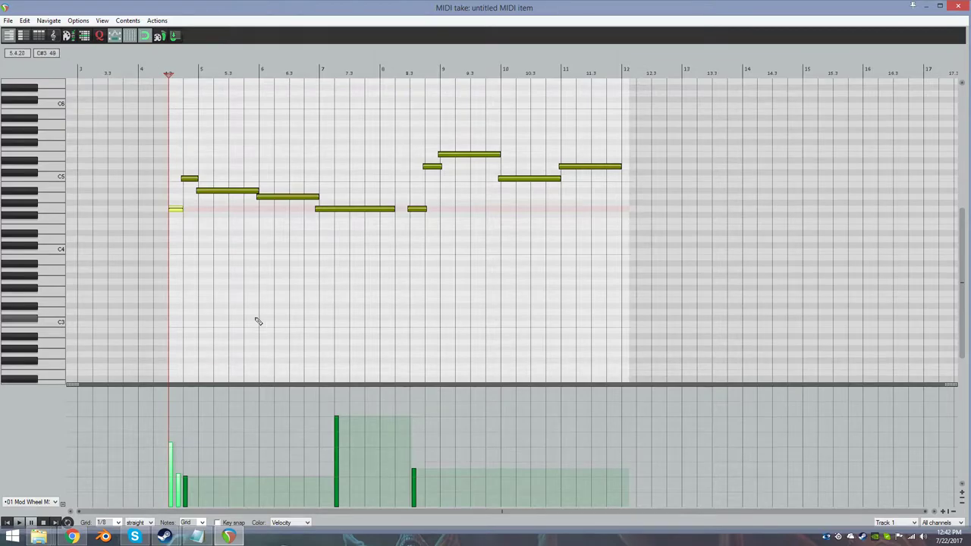
- Drag the tall mod-wheel point from bar 7 to 8.1.50
{"action": "left_click", "coordinate": [255, 265]}
{"action": "left_click_drag", "start_coordinate": [256, 265], "coordinate": [409, 241]}
{"action": "left_click", "coordinate": [335, 423]}
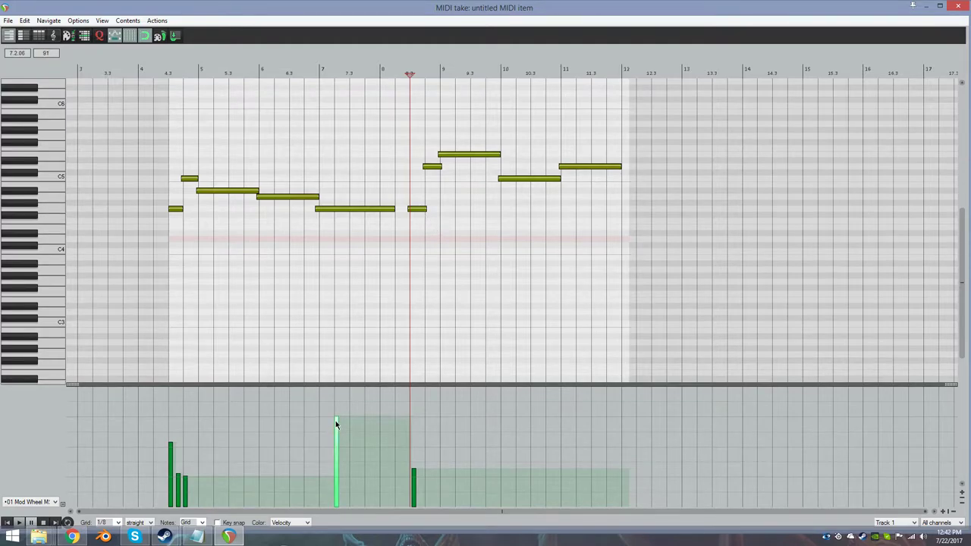
{"action": "left_click_drag", "start_coordinate": [335, 421], "coordinate": [388, 422]}
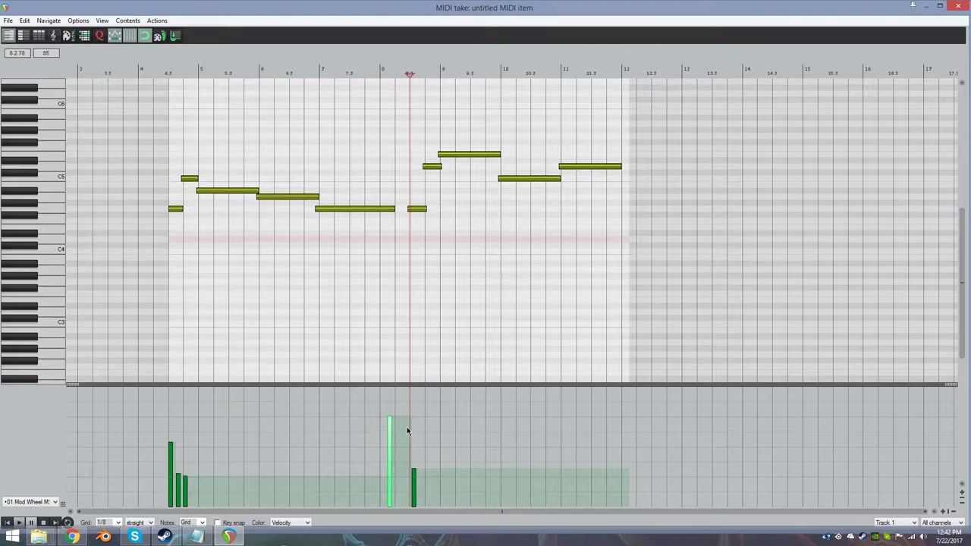
- Play the melody from its start to audition the moved mod-wheel point
{"action": "left_click", "coordinate": [414, 476]}
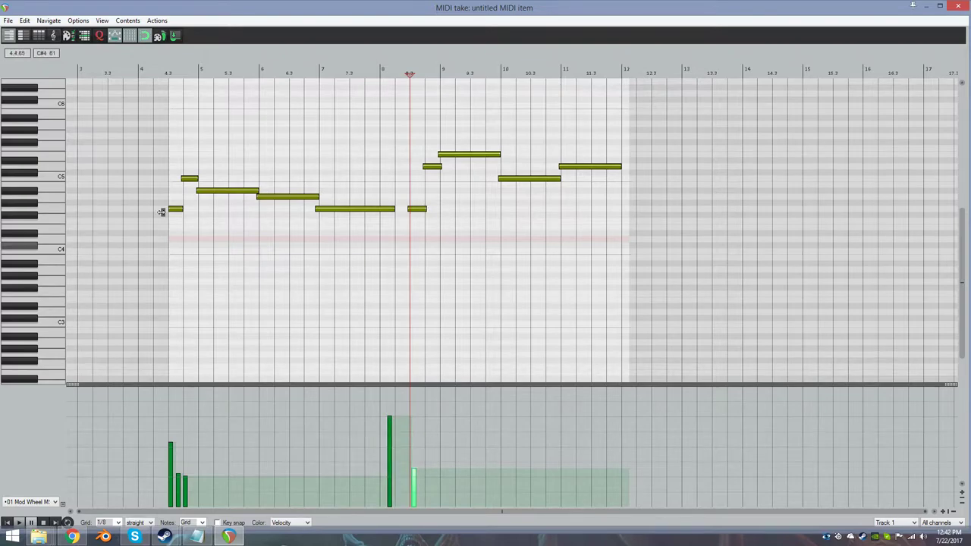
{"action": "left_click", "coordinate": [168, 73]}
{"action": "key", "text": "space"}
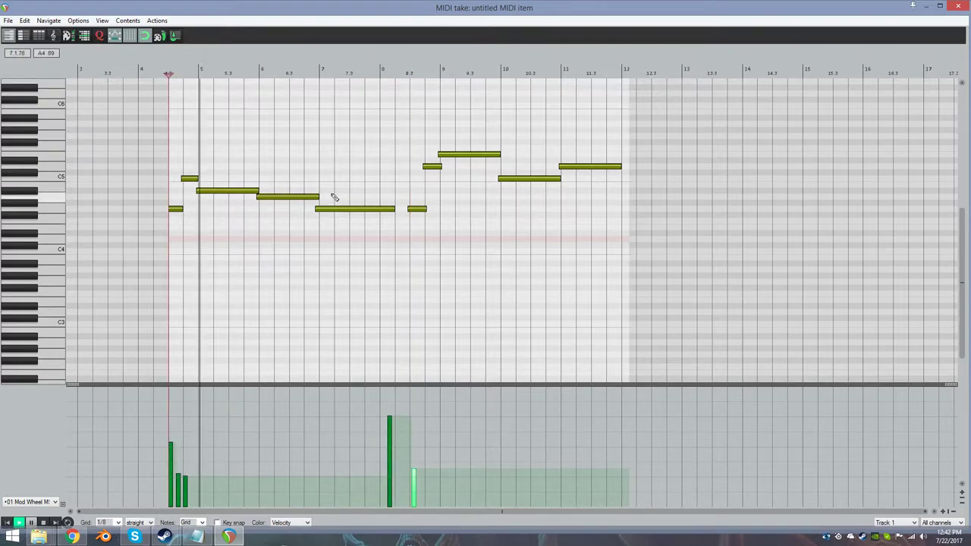
{"action": "key", "text": "space"}
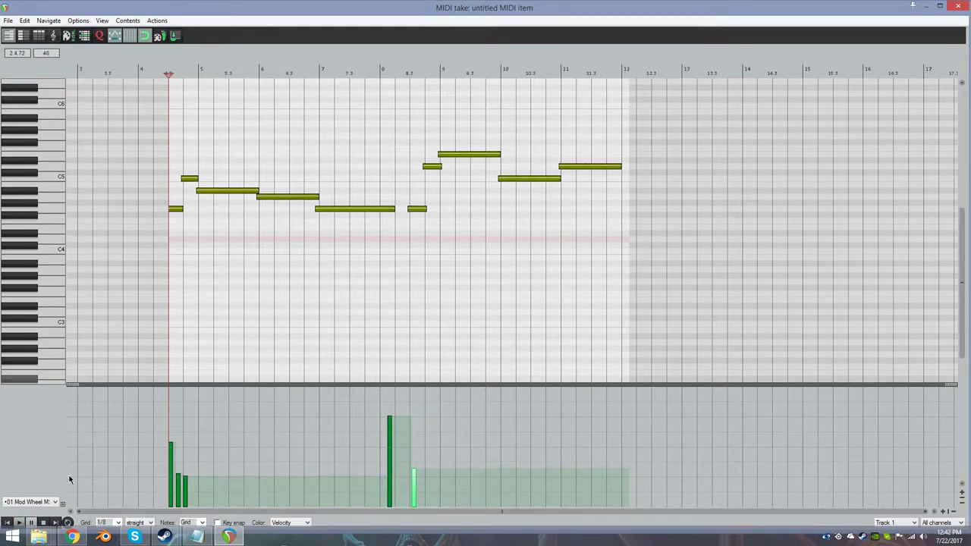
{"action": "left_click", "coordinate": [51, 503]}
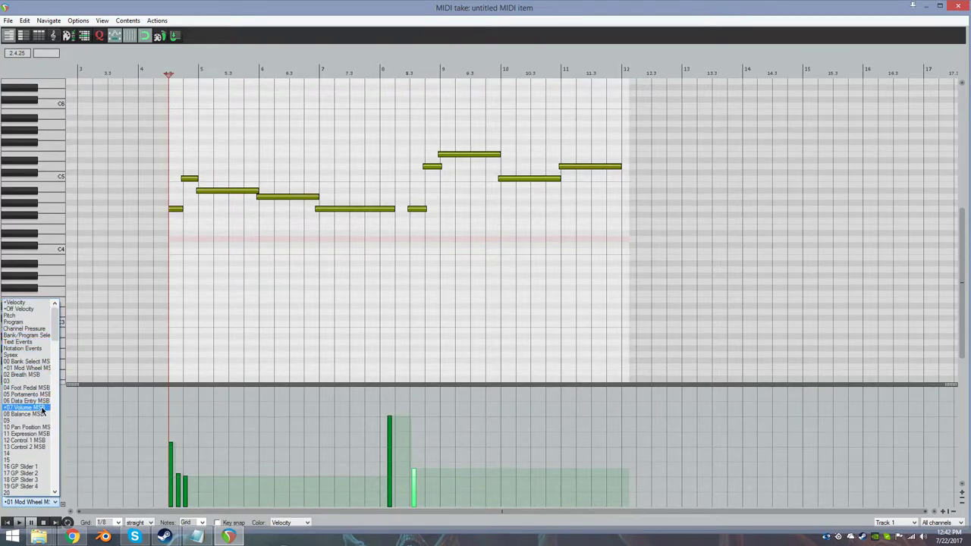
- Show the 07 Volume MSB lane and audition from around bar 8
{"action": "left_click", "coordinate": [41, 408]}
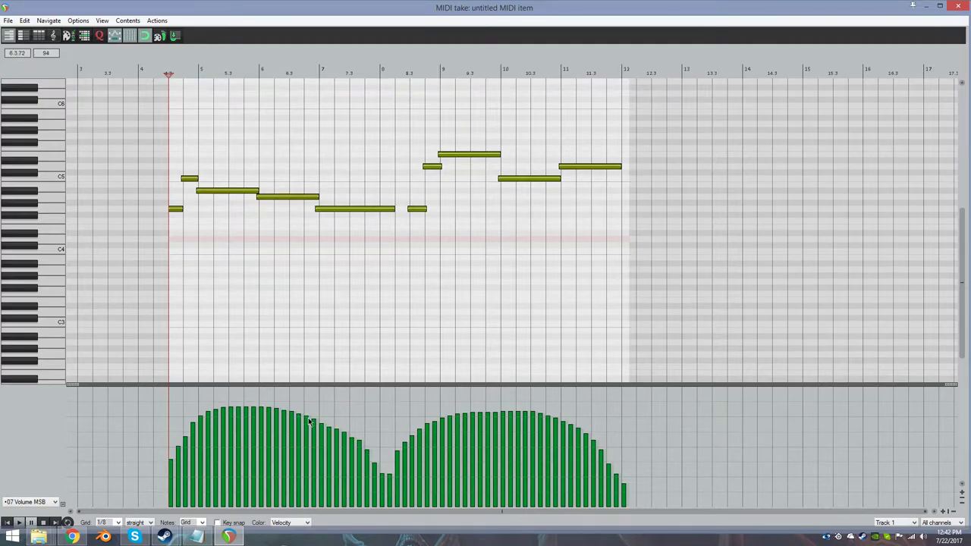
{"action": "left_click", "coordinate": [402, 238]}
{"action": "key", "text": "space"}
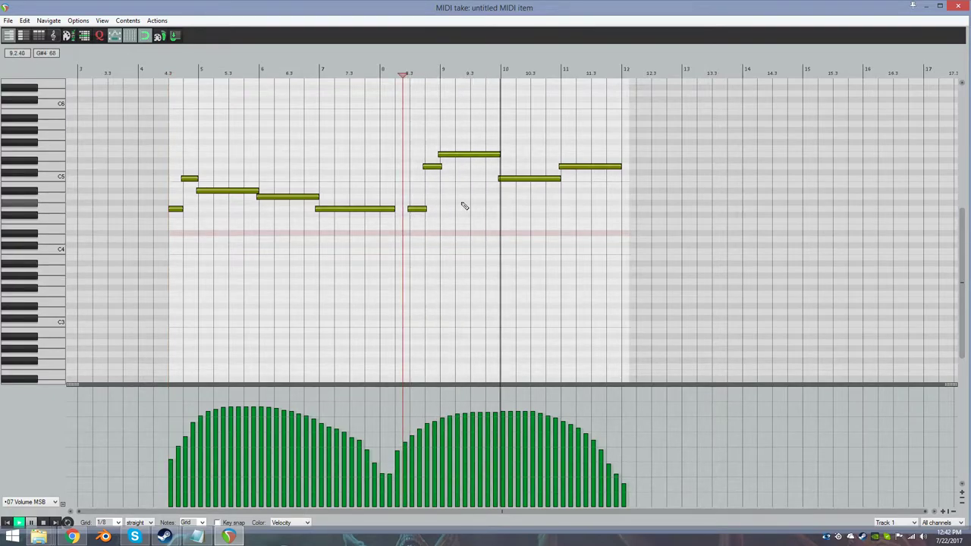
{"action": "left_click", "coordinate": [42, 522]}
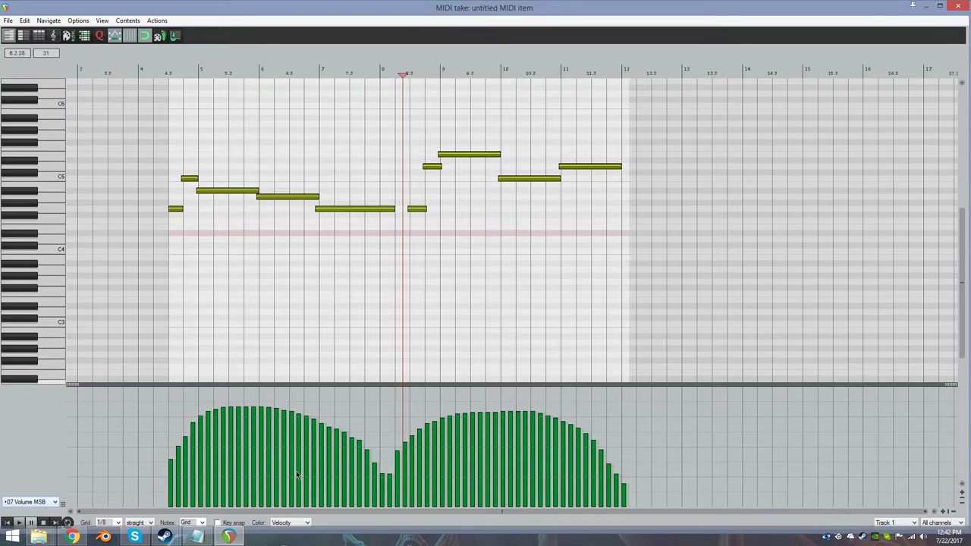
- Delete all volume controller events and replay the melody from its start
{"action": "key", "text": "ctrl+a"}
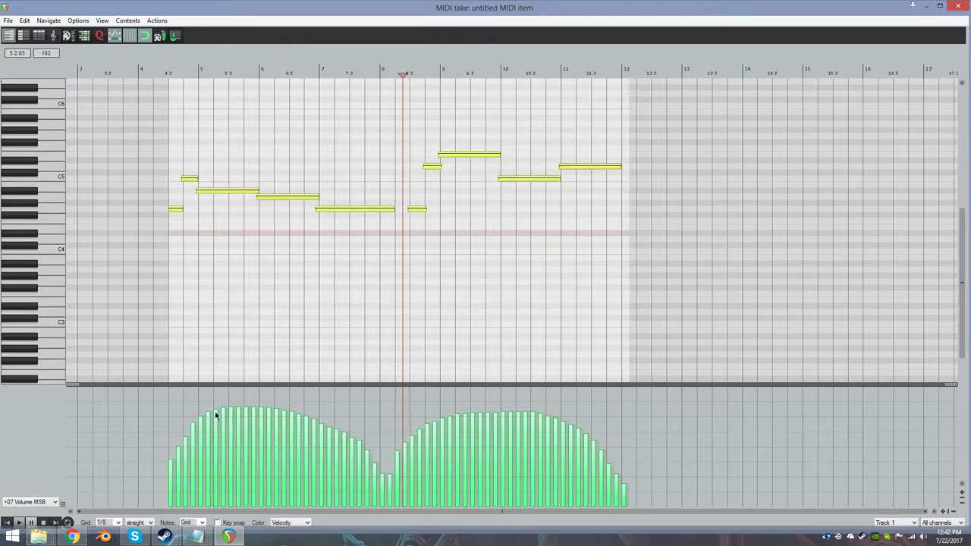
{"action": "key", "text": "Delete"}
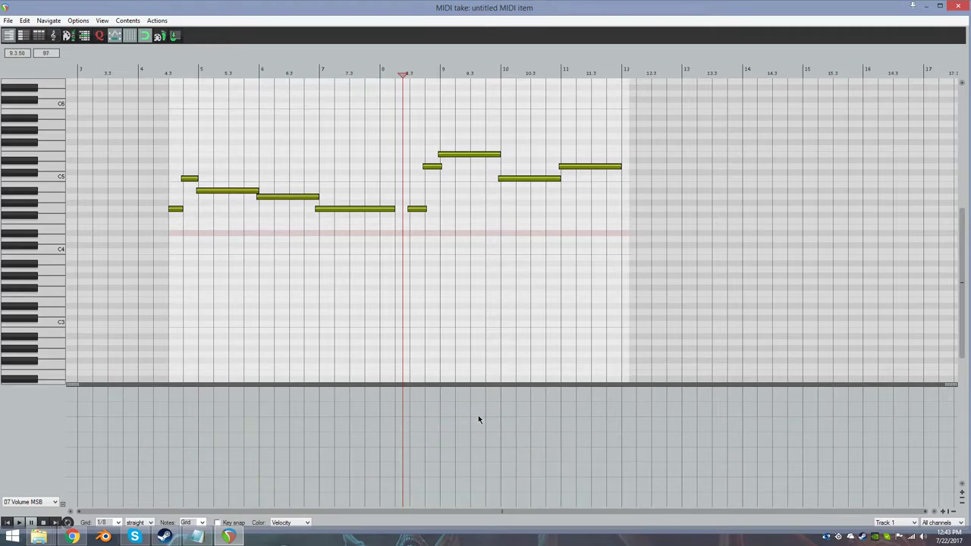
{"action": "key", "text": "Home"}
{"action": "key", "text": "space"}
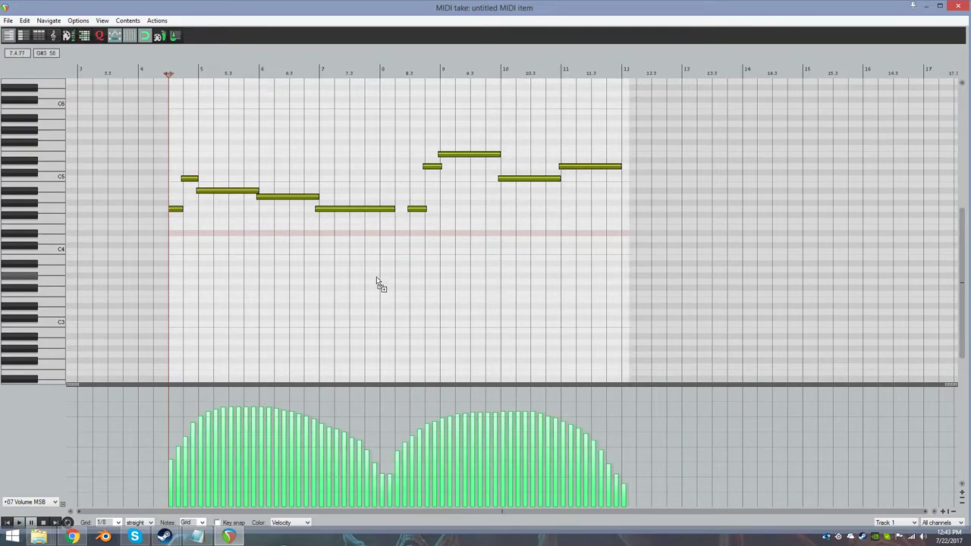
{"action": "left_click", "coordinate": [170, 414]}
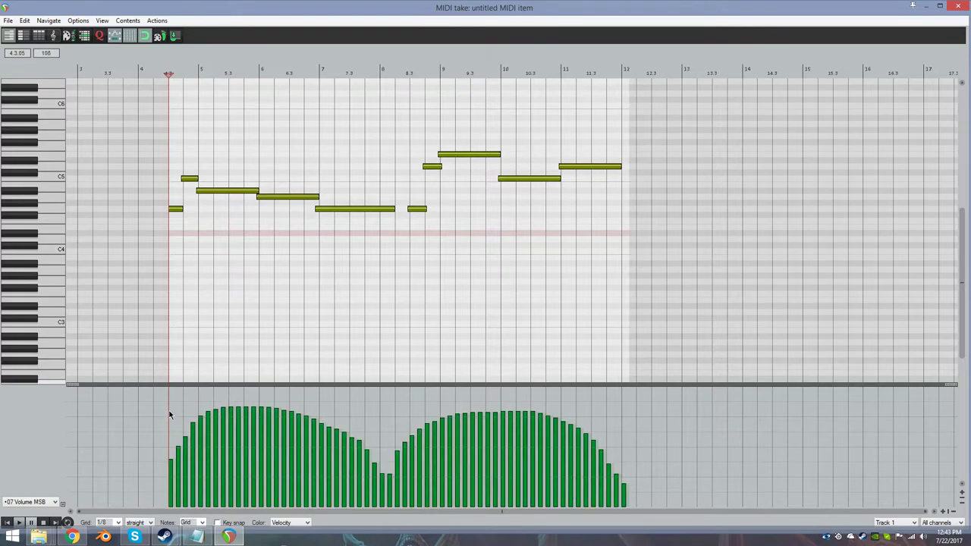
- Browse the lower lane's controller list, then dismiss it
{"action": "left_click", "coordinate": [55, 503]}
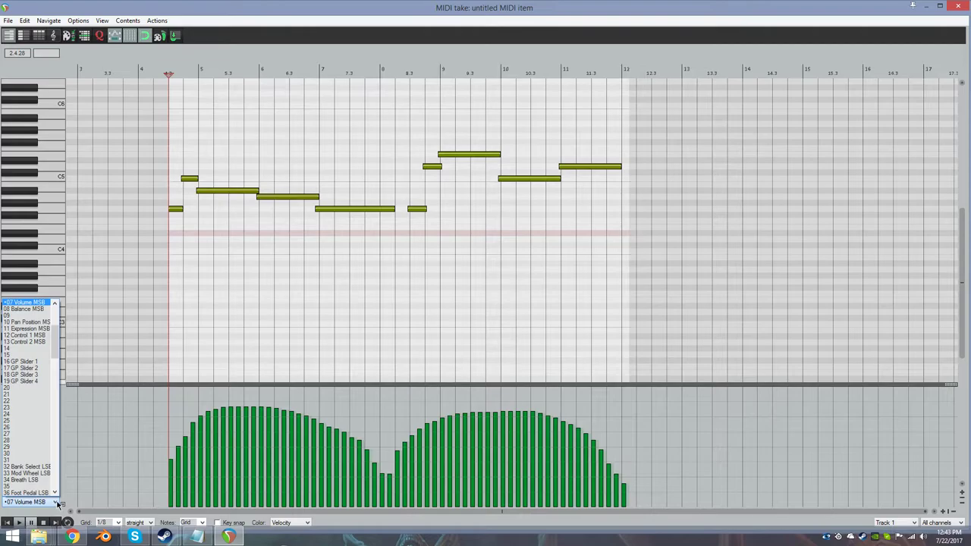
{"action": "scroll", "coordinate": [38, 423], "scroll_direction": "up", "scroll_amount": 5}
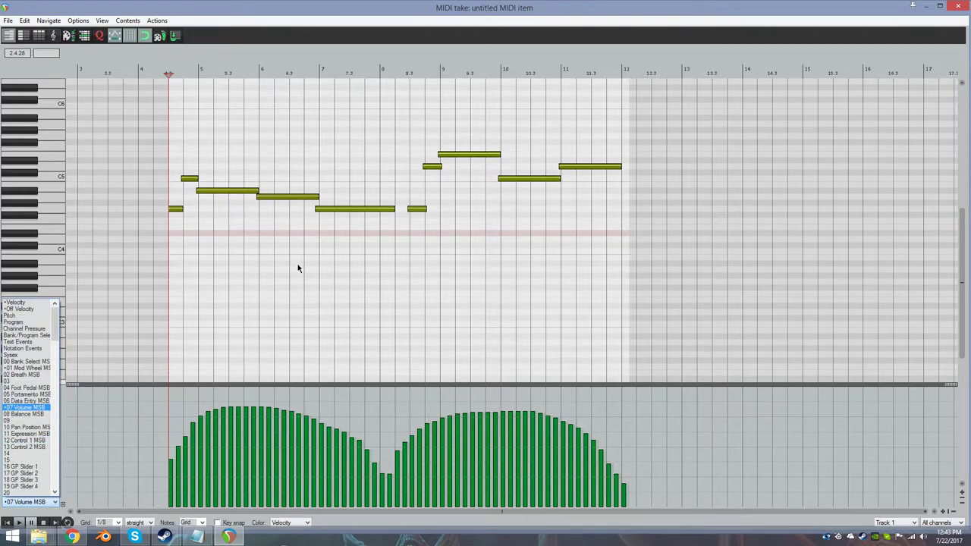
{"action": "left_click", "coordinate": [298, 268]}
- Close the MIDI editor, open the next untitled item on track 1, and play its melody
{"action": "left_click", "coordinate": [954, 6]}
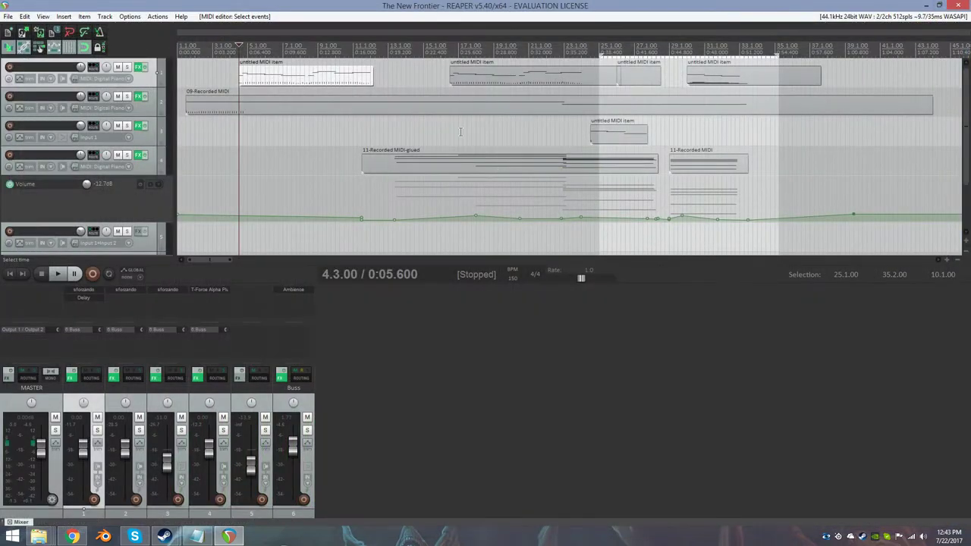
{"action": "left_click", "coordinate": [449, 72]}
{"action": "scroll", "coordinate": [455, 76], "scroll_direction": "up", "scroll_amount": 2}
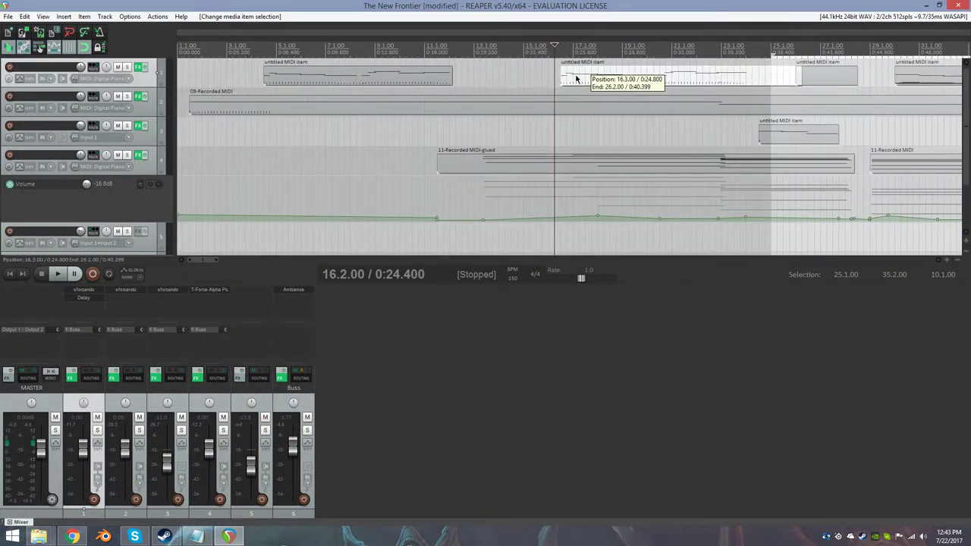
{"action": "double_click", "coordinate": [568, 78]}
{"action": "scroll", "coordinate": [223, 169], "scroll_direction": "down", "scroll_amount": 5}
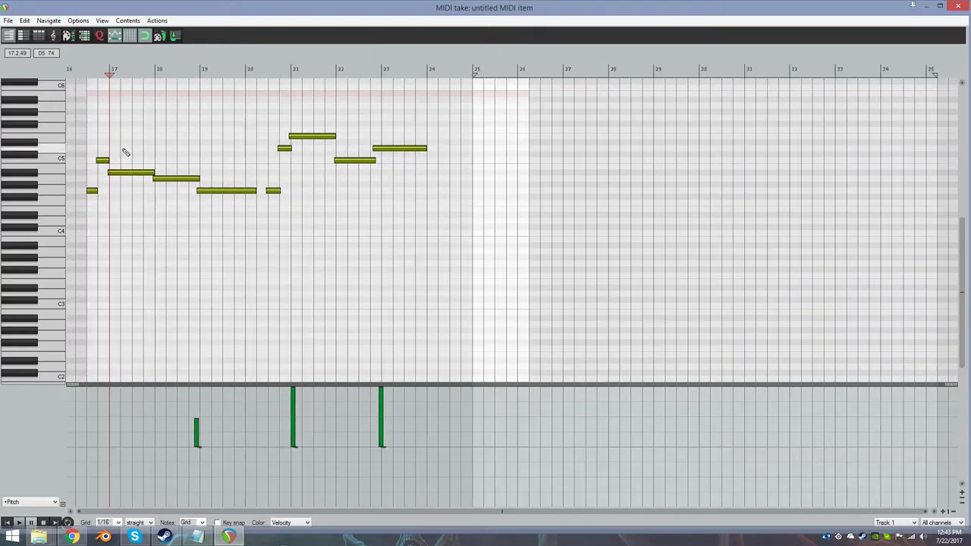
{"action": "left_click", "coordinate": [84, 80]}
{"action": "scroll", "coordinate": [113, 124], "scroll_direction": "up", "scroll_amount": 4}
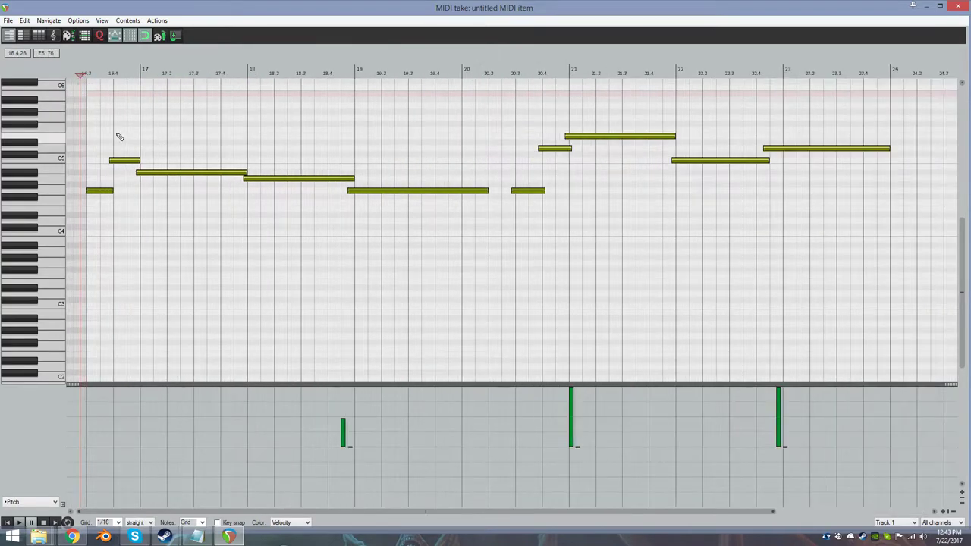
{"action": "key", "text": "space"}
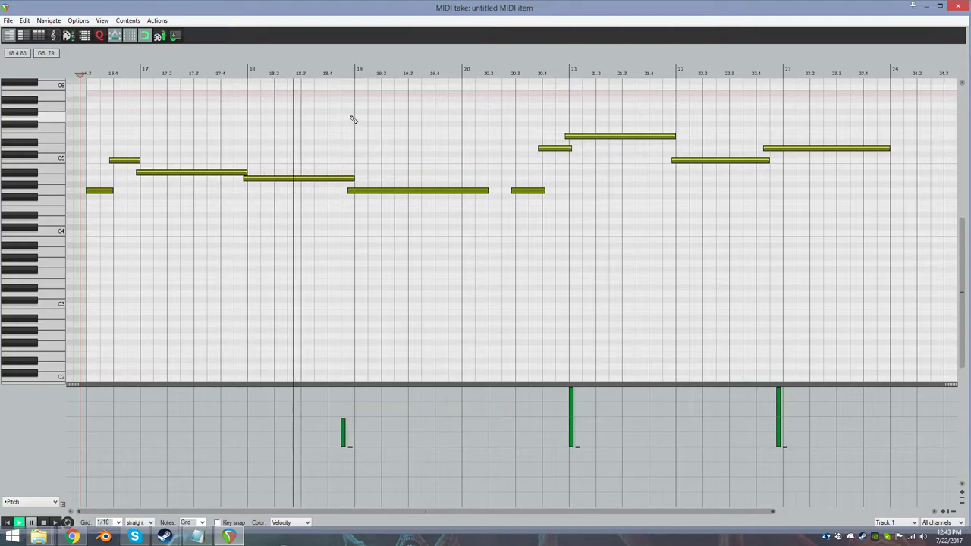
- Stop playback, set the play position at the first pitch bend, and select the long note ending at bar 19
{"action": "key", "text": "space"}
{"action": "left_click", "coordinate": [336, 140]}
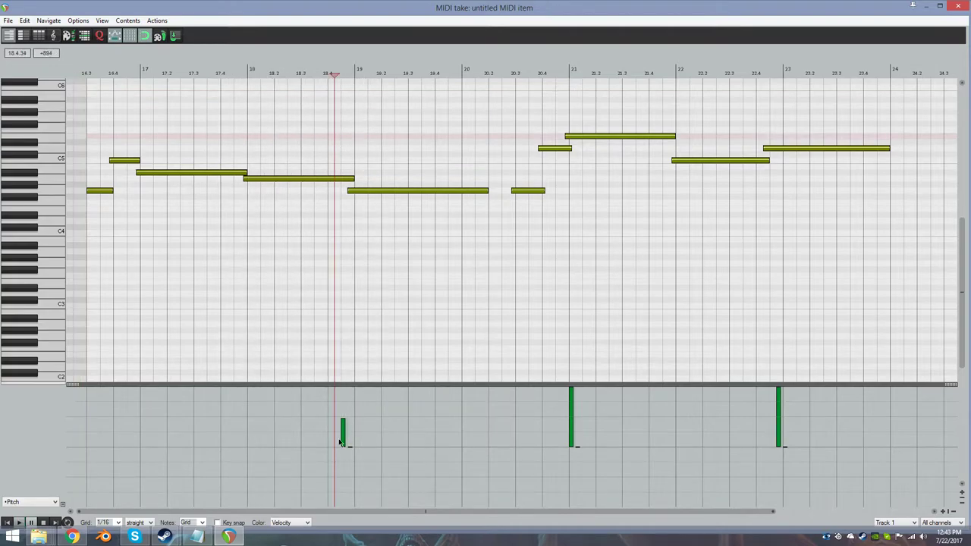
{"action": "scroll", "coordinate": [334, 164], "scroll_direction": "up", "scroll_amount": 2}
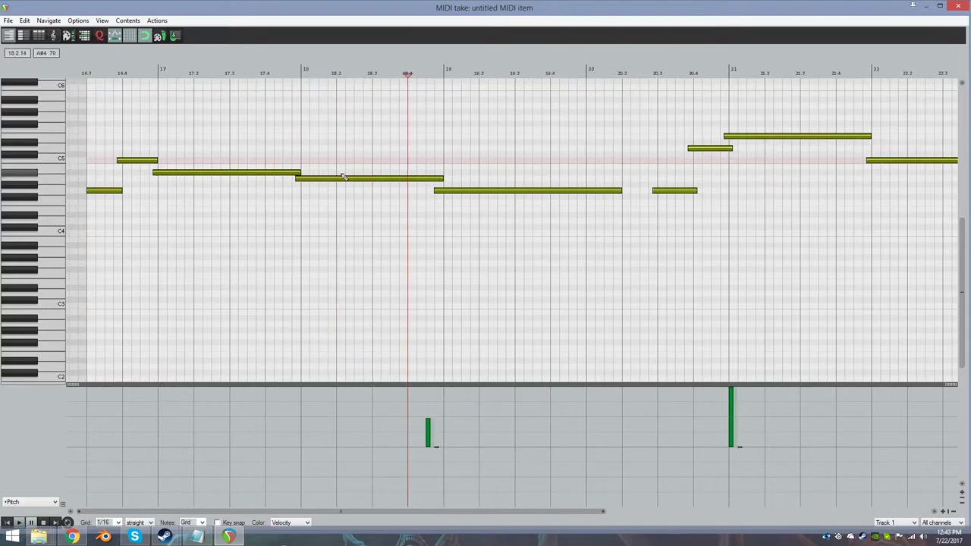
{"action": "left_click", "coordinate": [422, 179]}
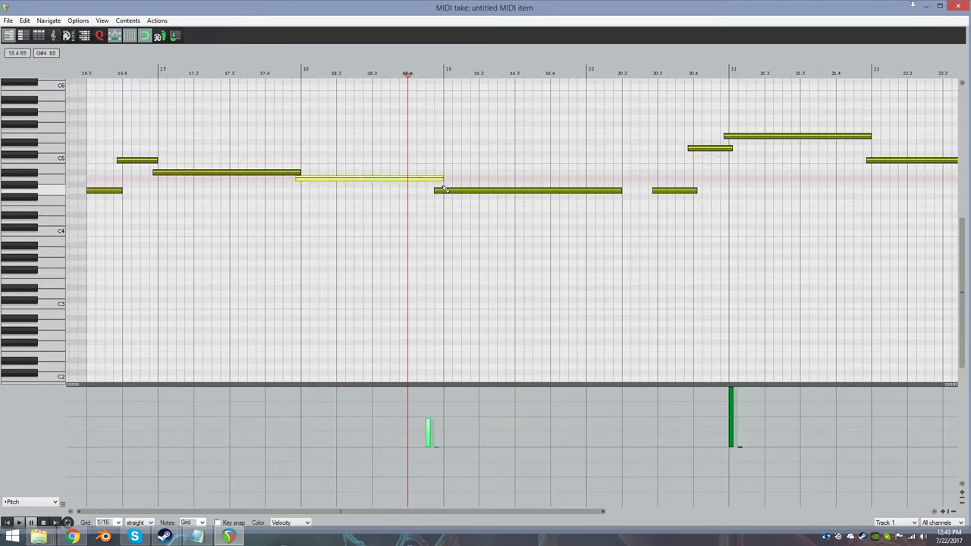
- Keep the Pitch lane shown below the piano roll and deselect all notes
{"action": "left_click", "coordinate": [55, 502]}
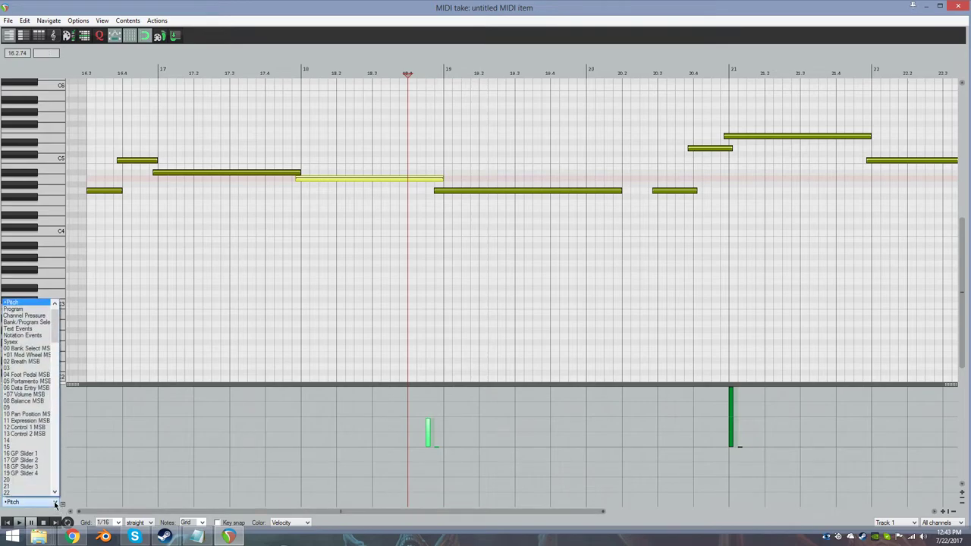
{"action": "left_click", "coordinate": [55, 503]}
{"action": "scroll", "coordinate": [474, 443], "scroll_direction": "up", "scroll_amount": 2}
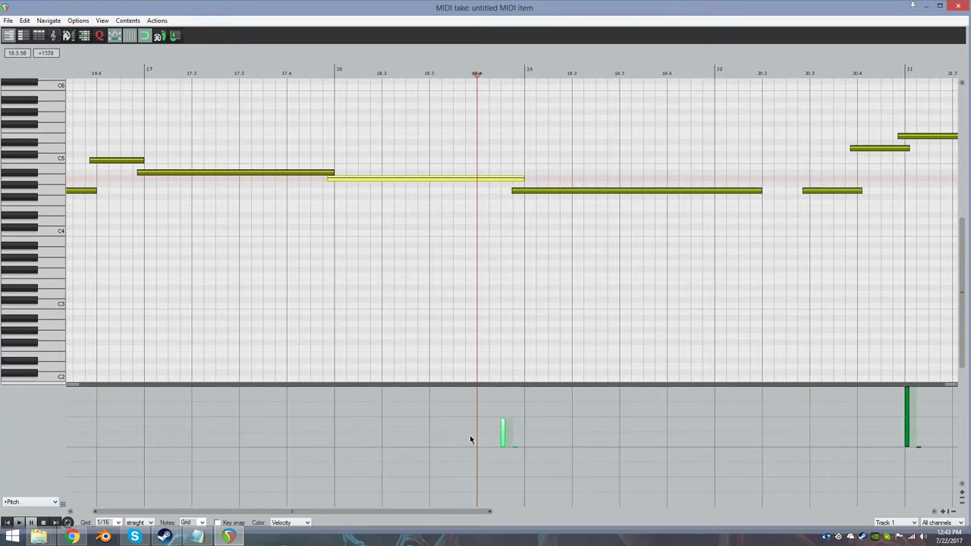
{"action": "left_click", "coordinate": [508, 423]}
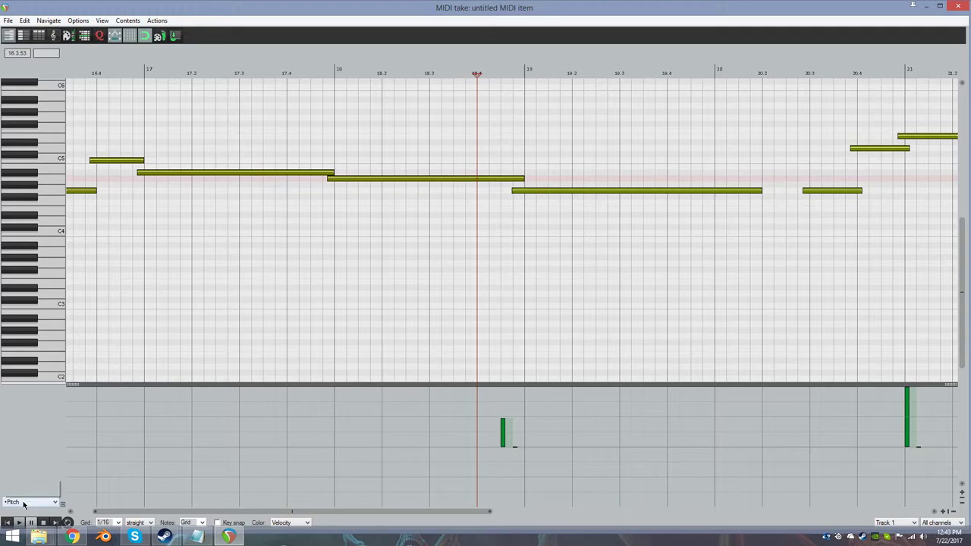
{"action": "left_click", "coordinate": [23, 505]}
{"action": "key", "text": "Escape"}
{"action": "left_click", "coordinate": [56, 502]}
{"action": "left_click", "coordinate": [53, 504]}
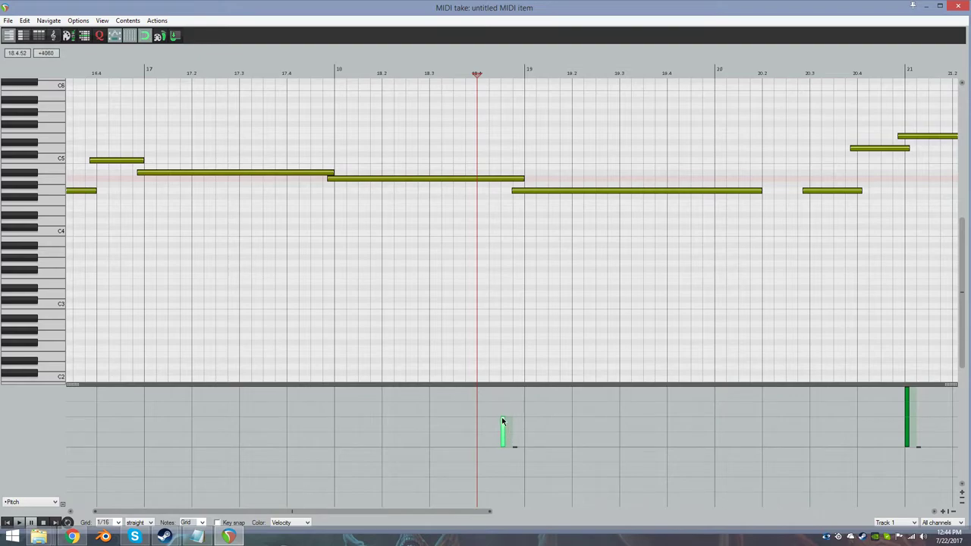
{"action": "left_click", "coordinate": [505, 185]}
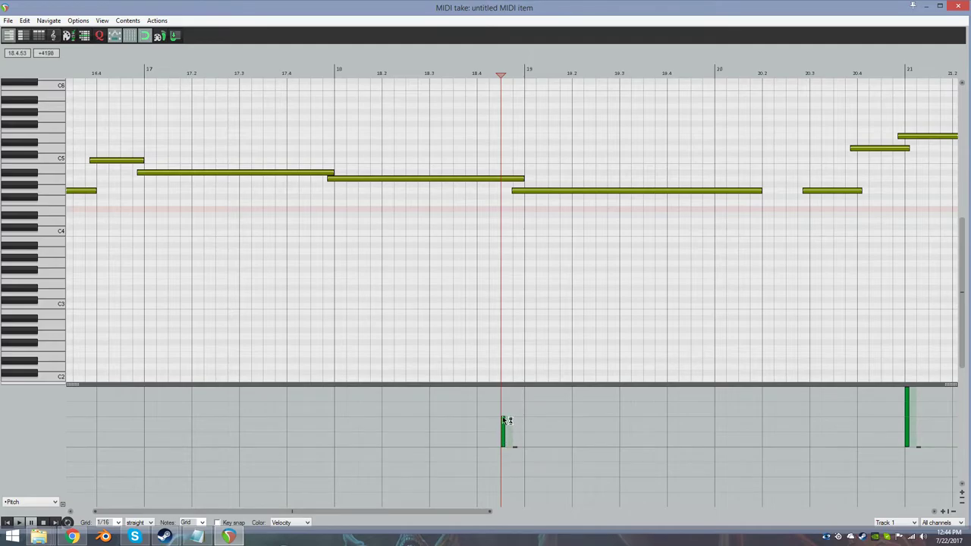
- Audition the grace-note pitch bend just before bar 19 from late in bar 18
{"action": "left_click", "coordinate": [490, 167]}
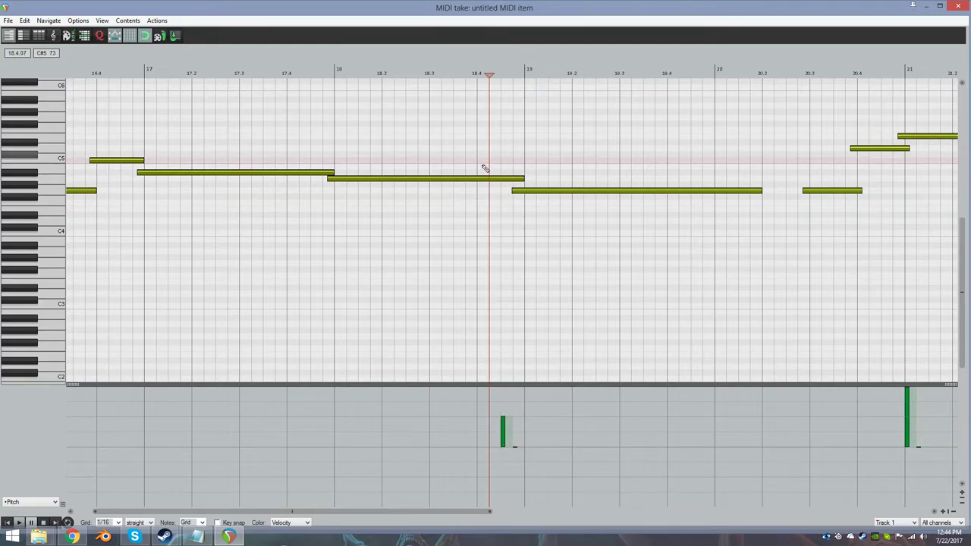
{"action": "key", "text": "space"}
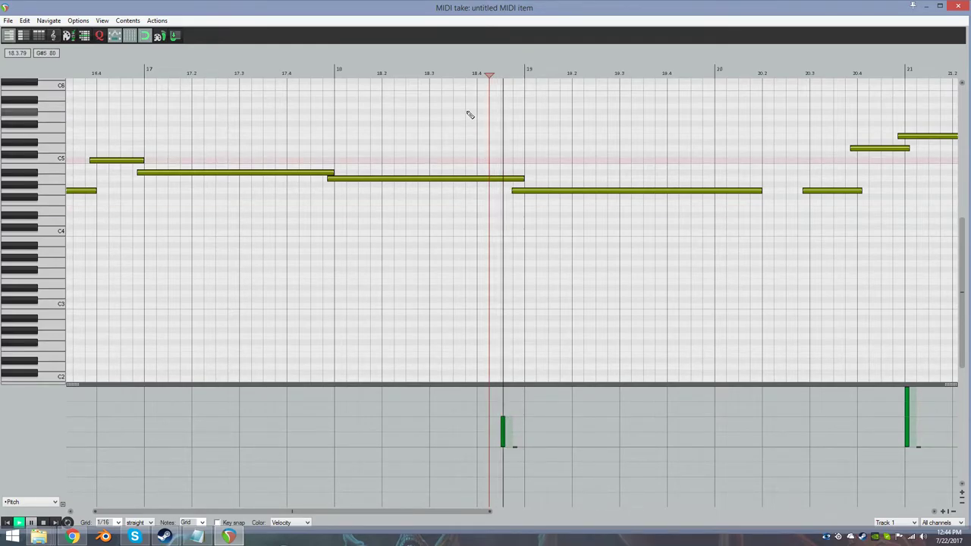
{"action": "left_click", "coordinate": [442, 101]}
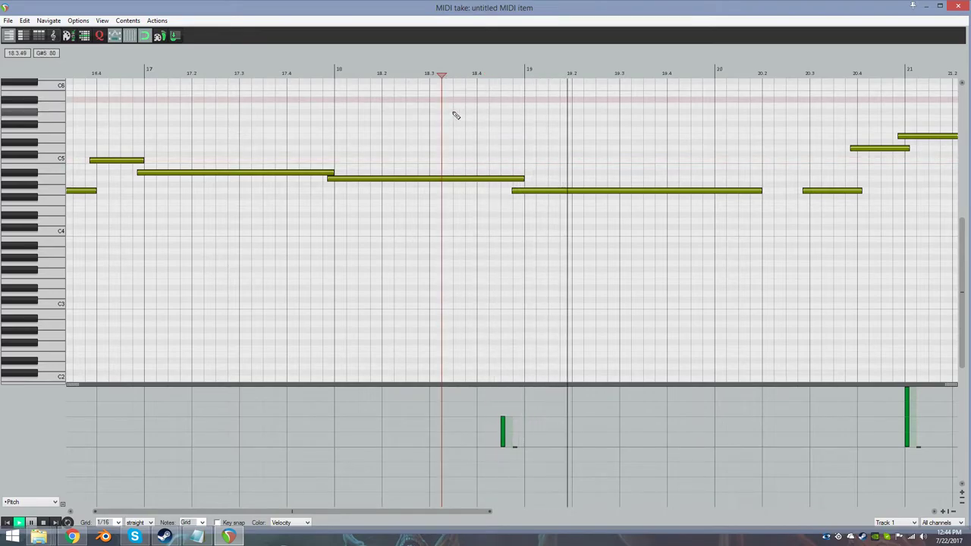
{"action": "key", "text": "space"}
{"action": "left_click", "coordinate": [431, 114]}
{"action": "left_click", "coordinate": [506, 179]}
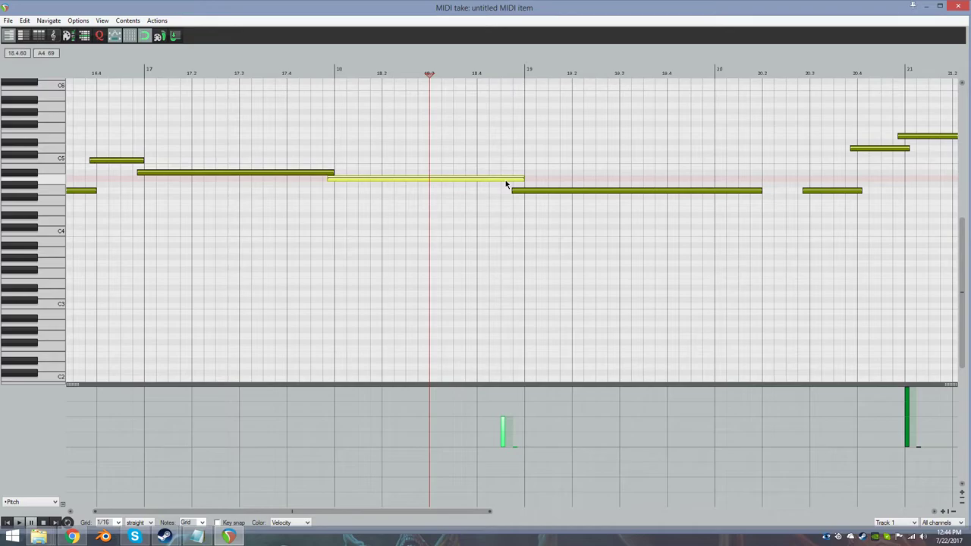
{"action": "scroll", "coordinate": [516, 175], "scroll_direction": "down", "scroll_amount": 1}
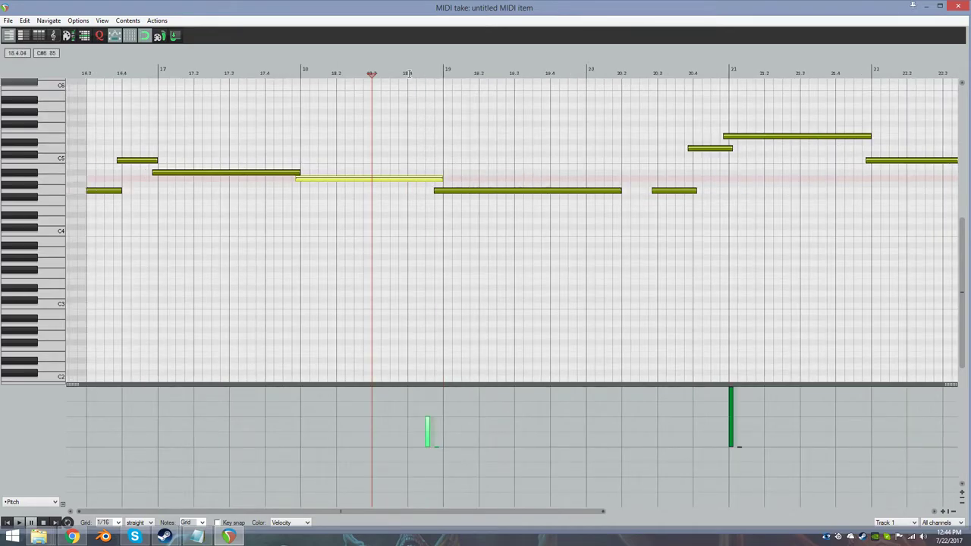
{"action": "left_click", "coordinate": [444, 98]}
- Play from around 20.3 to hear the bar-21 pitch bend, then close the MIDI editor
{"action": "left_click", "coordinate": [653, 68]}
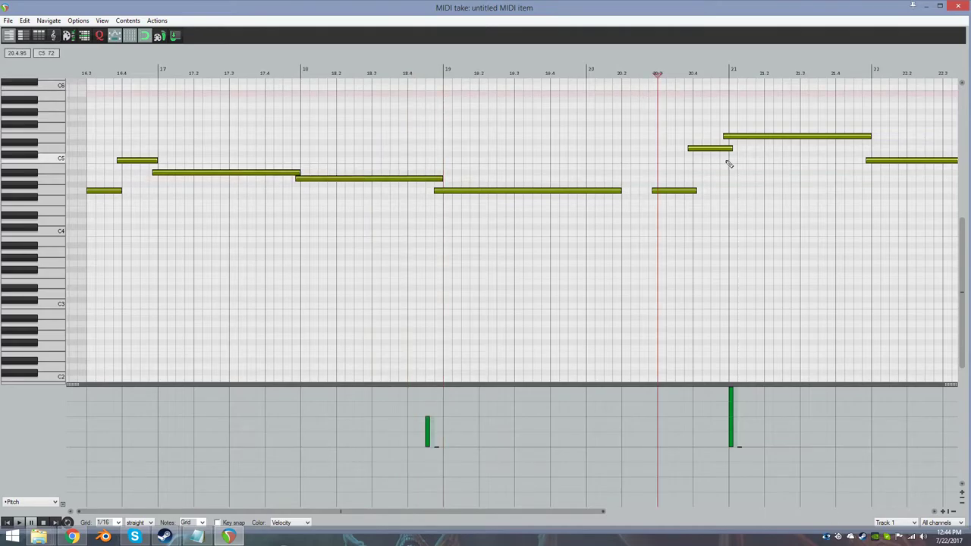
{"action": "scroll", "coordinate": [728, 163], "scroll_direction": "down", "scroll_amount": 1}
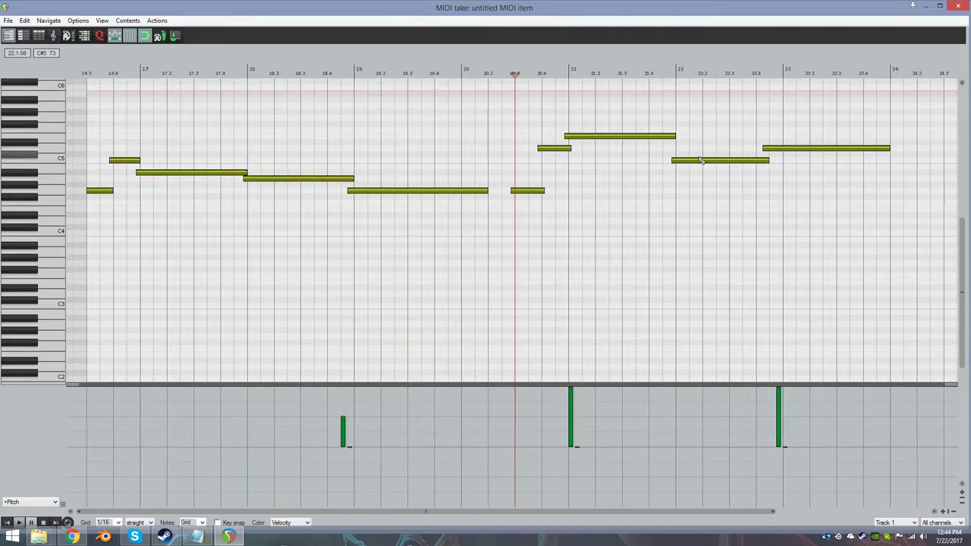
{"action": "left_click", "coordinate": [572, 395]}
{"action": "key", "text": "space"}
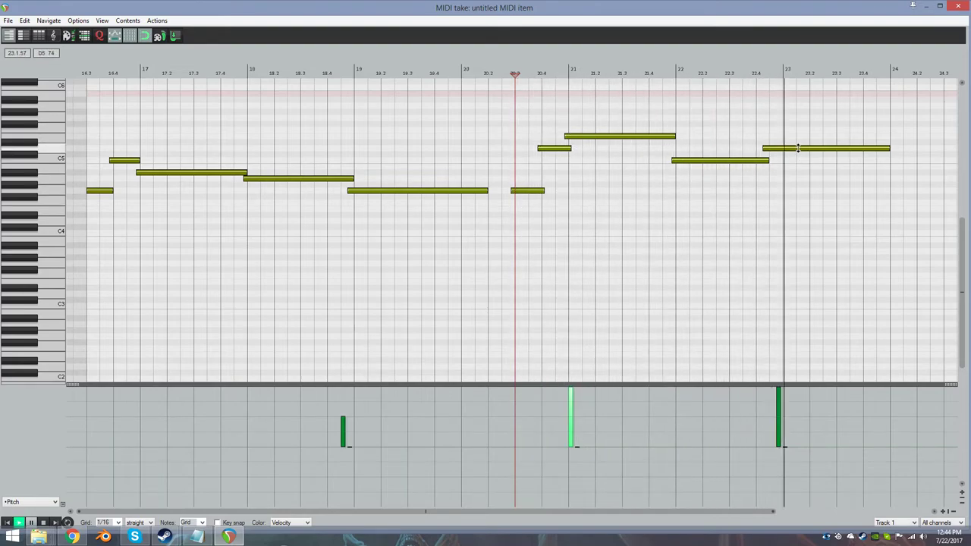
{"action": "scroll", "coordinate": [686, 198], "scroll_direction": "down", "scroll_amount": 1}
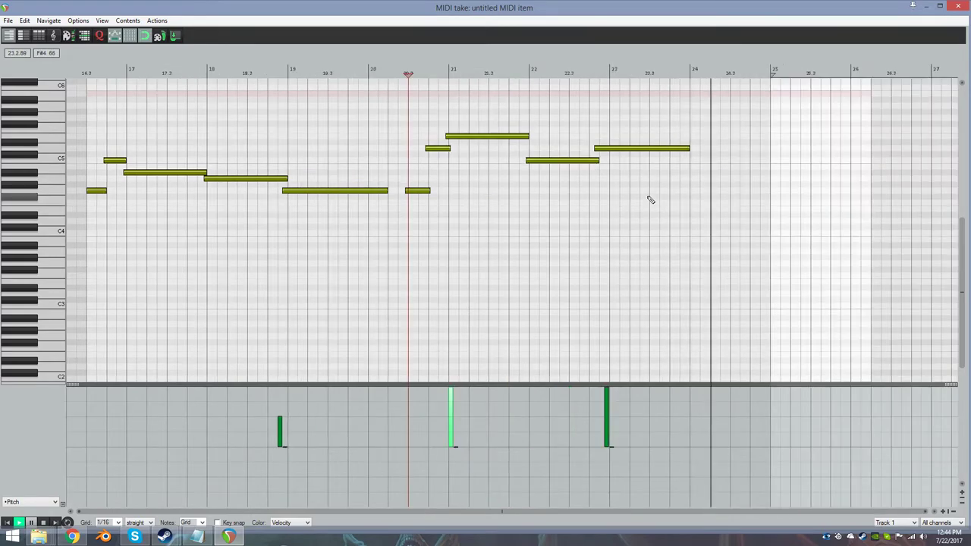
{"action": "key", "text": "space"}
{"action": "left_click", "coordinate": [958, 5]}
{"action": "scroll", "coordinate": [547, 146], "scroll_direction": "down", "scroll_amount": 2}
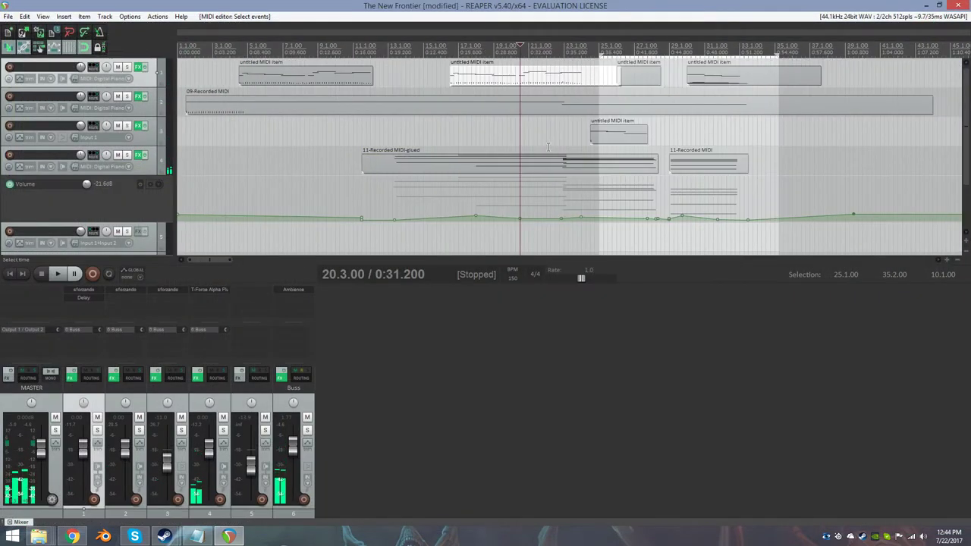
{"action": "double_click", "coordinate": [736, 83]}
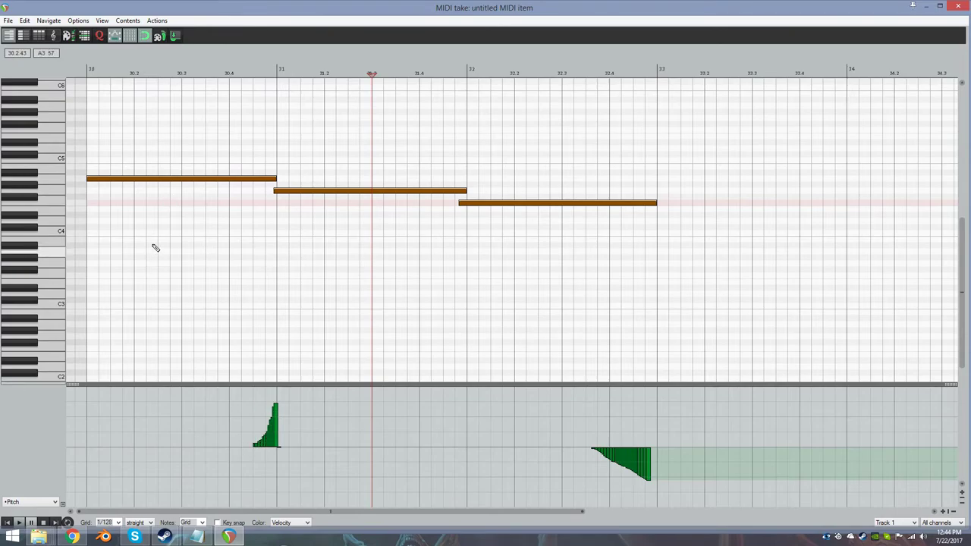
{"action": "left_click", "coordinate": [82, 68]}
{"action": "key", "text": "space"}
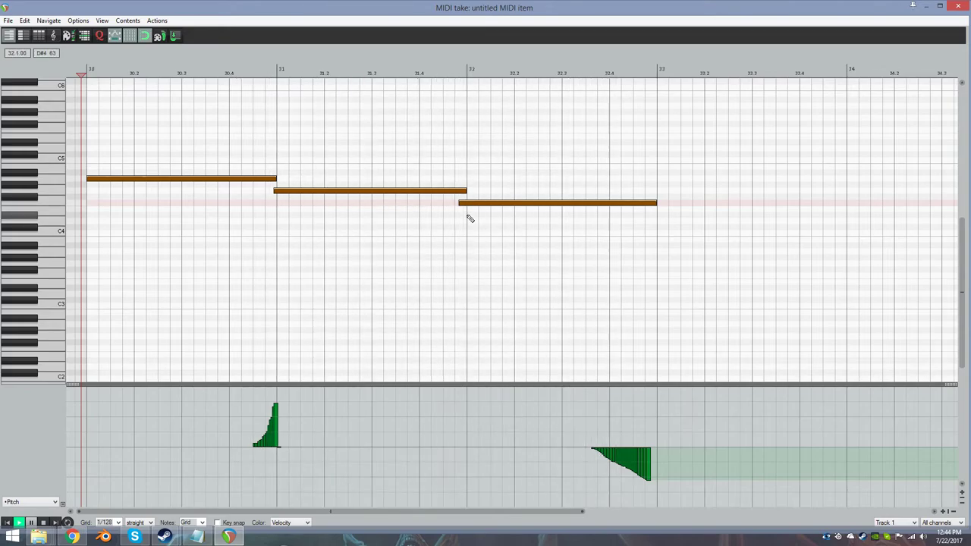
{"action": "key", "text": "space"}
{"action": "left_click", "coordinate": [955, 7]}
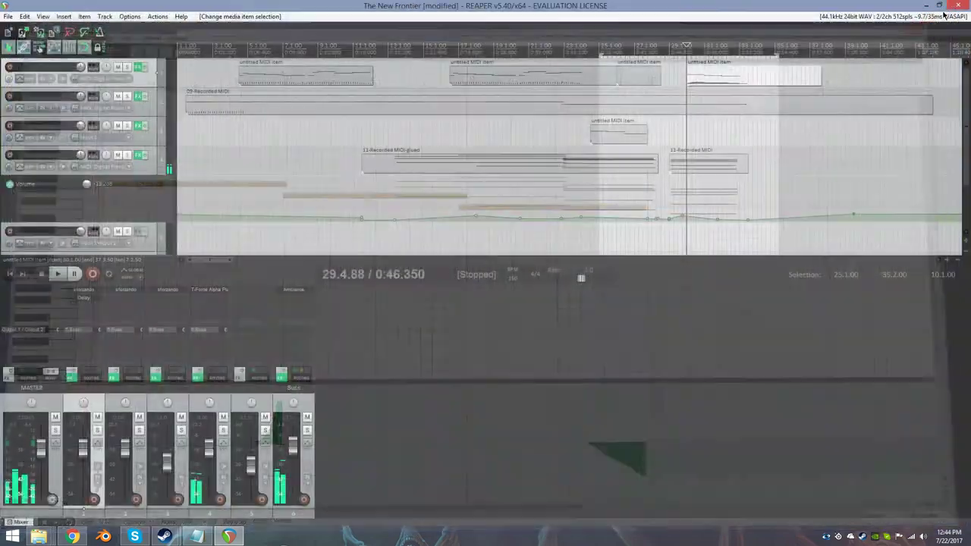
{"action": "left_click", "coordinate": [234, 50]}
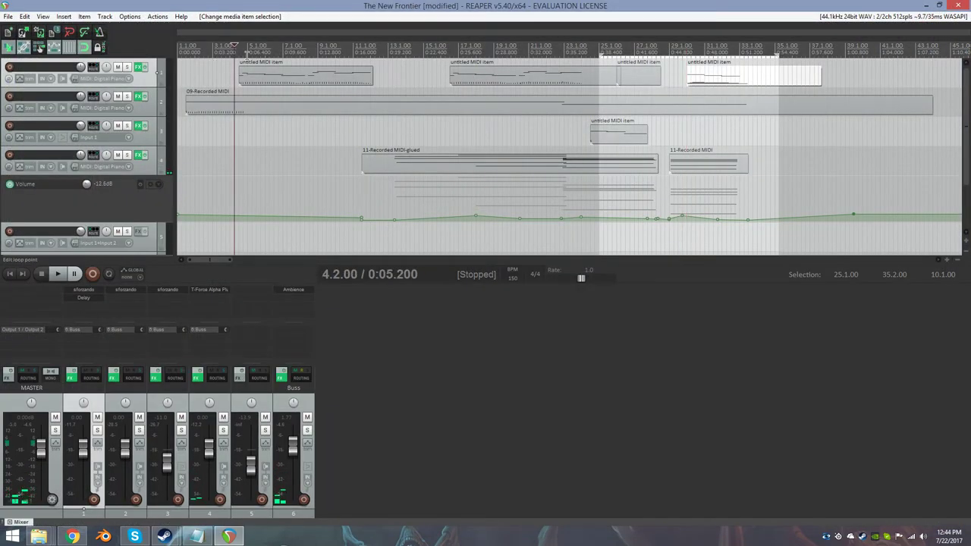
- Bypass the Buss track's Ambience effect and open the later melody item in the MIDI editor
{"action": "left_click", "coordinate": [293, 292], "text": "shift"}
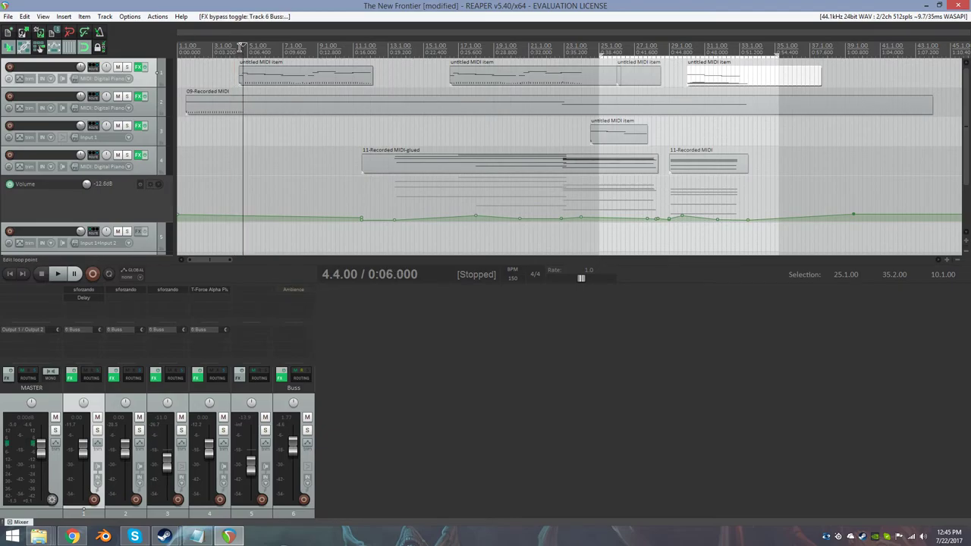
{"action": "double_click", "coordinate": [273, 73]}
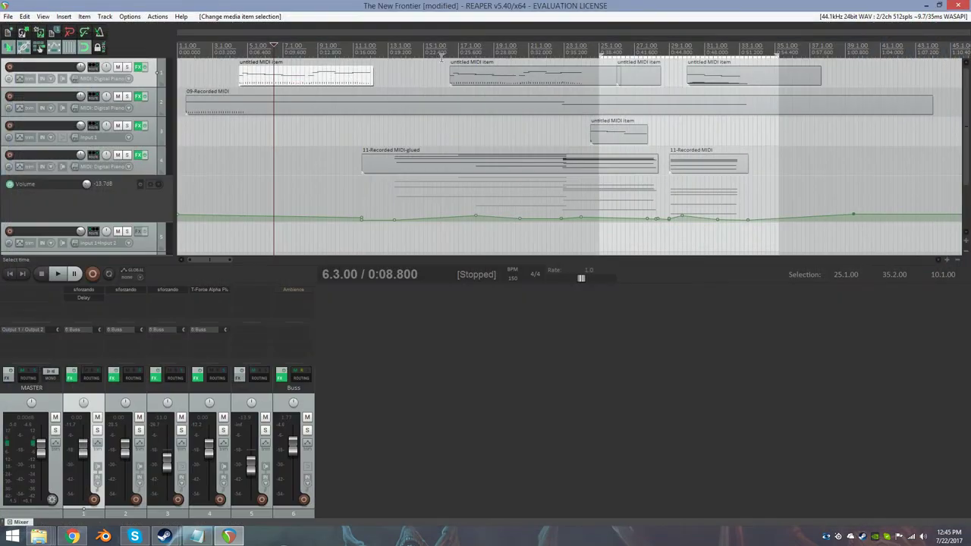
{"action": "left_click", "coordinate": [450, 54]}
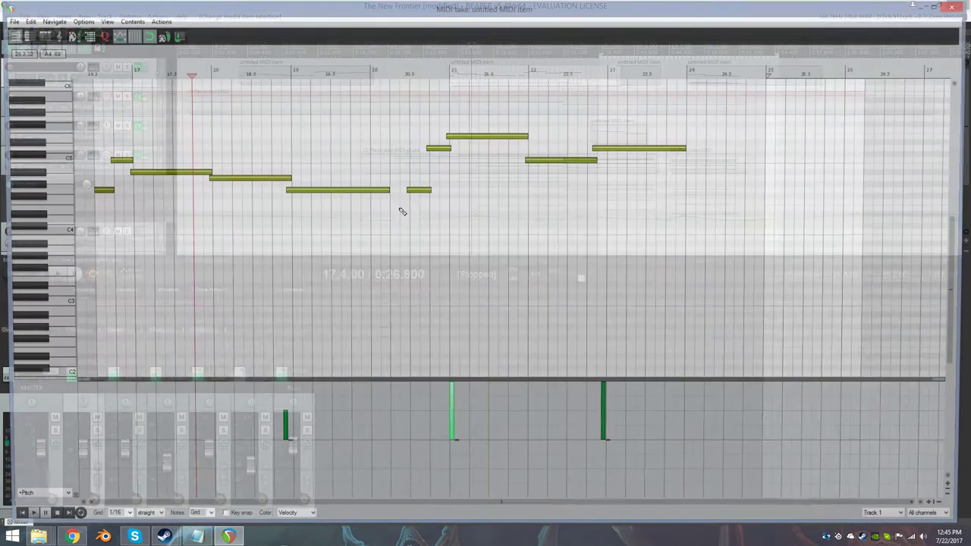
- Play the melody to hear its grace notes, then close the note editor
{"action": "key", "text": "space"}
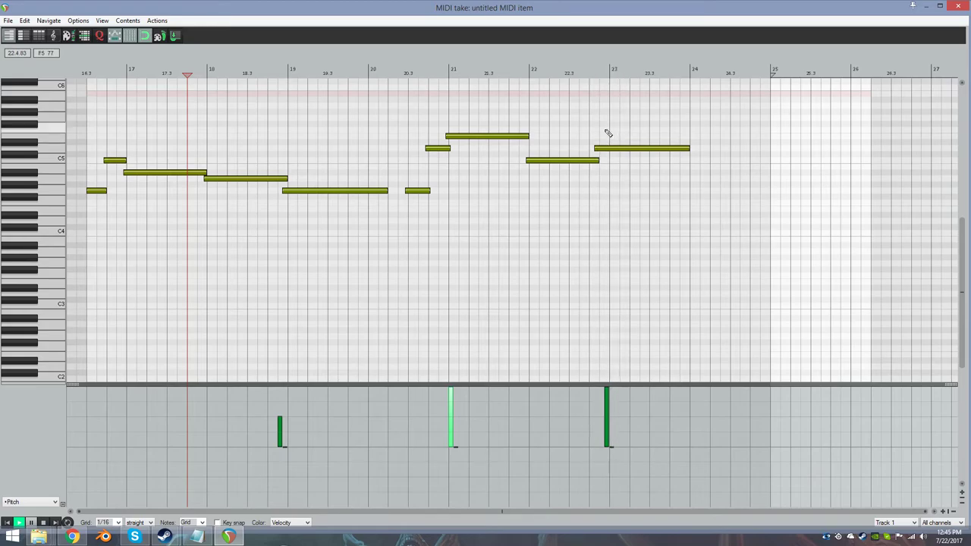
{"action": "key", "text": "space"}
{"action": "scroll", "coordinate": [620, 169], "scroll_direction": "up", "scroll_amount": 2}
{"action": "scroll", "coordinate": [620, 169], "scroll_direction": "up", "scroll_amount": 1}
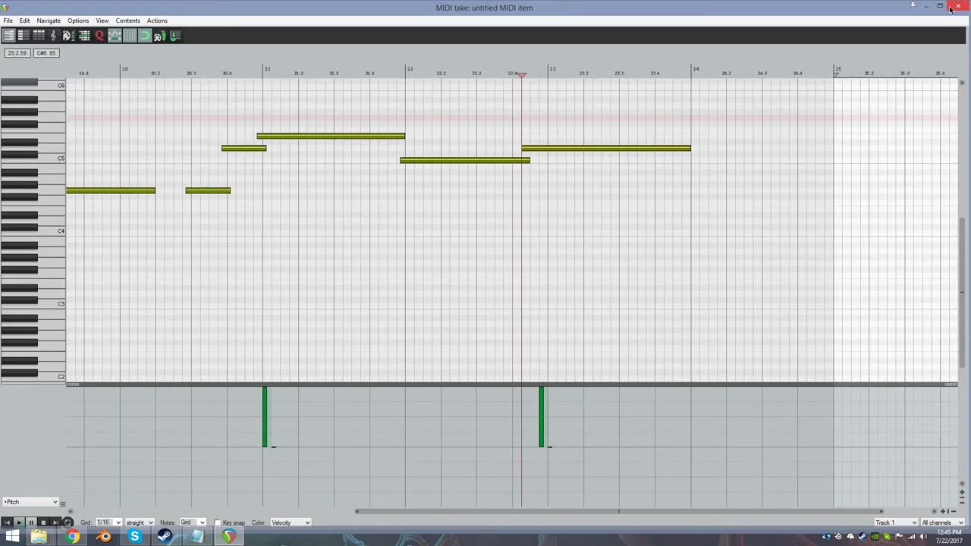
{"action": "mouse_move", "coordinate": [959, 9]}
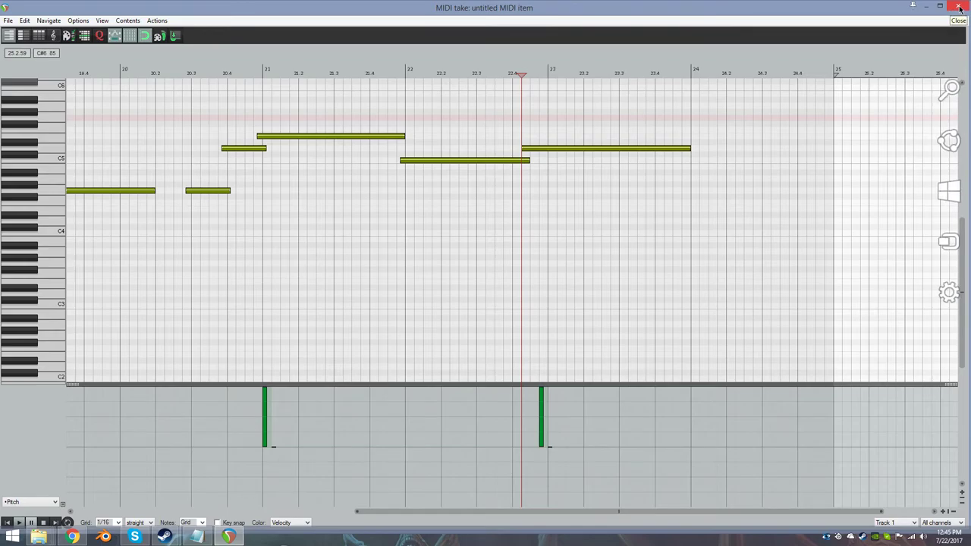
{"action": "left_click", "coordinate": [959, 7]}
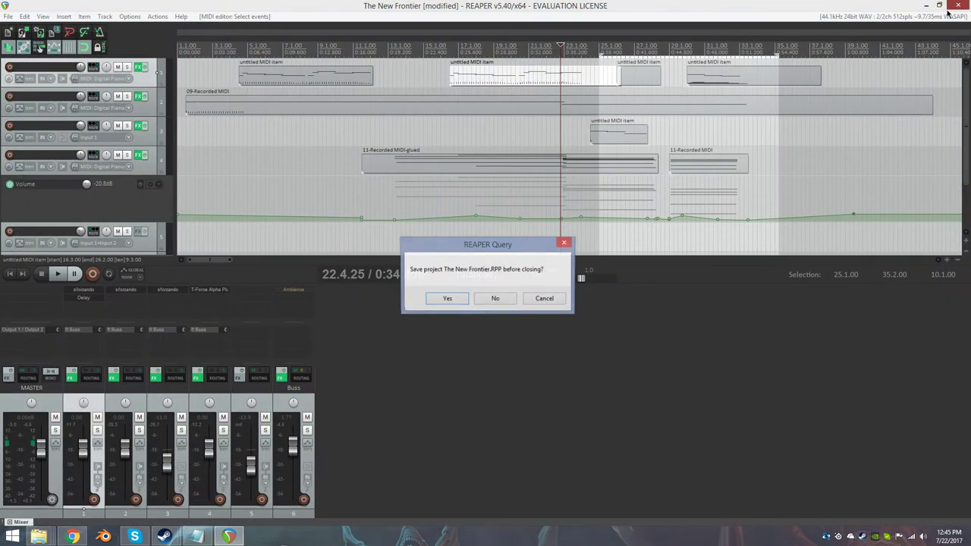
- Cancel the save prompt, then open and close the three-note MIDI item at bar 30
{"action": "left_click", "coordinate": [544, 298]}
{"action": "left_click", "coordinate": [691, 52]}
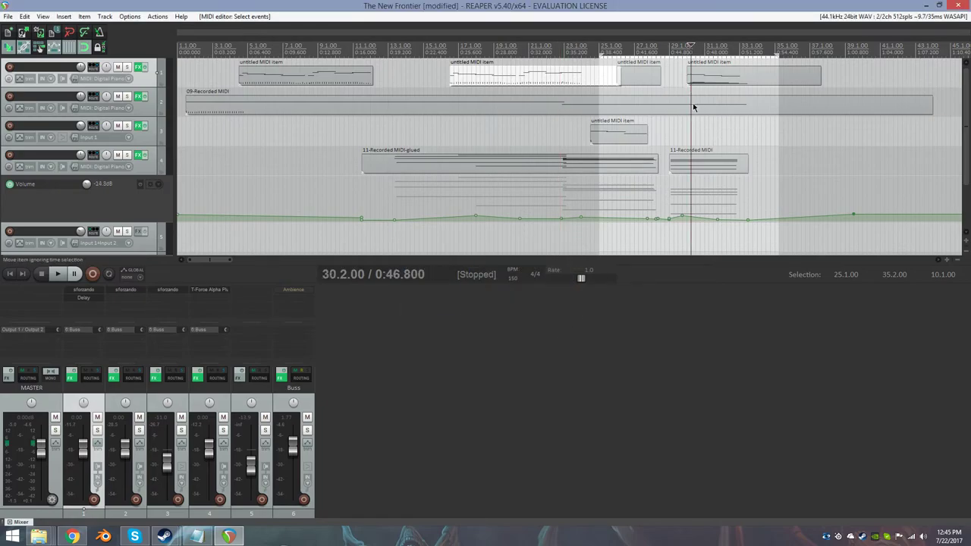
{"action": "double_click", "coordinate": [697, 80]}
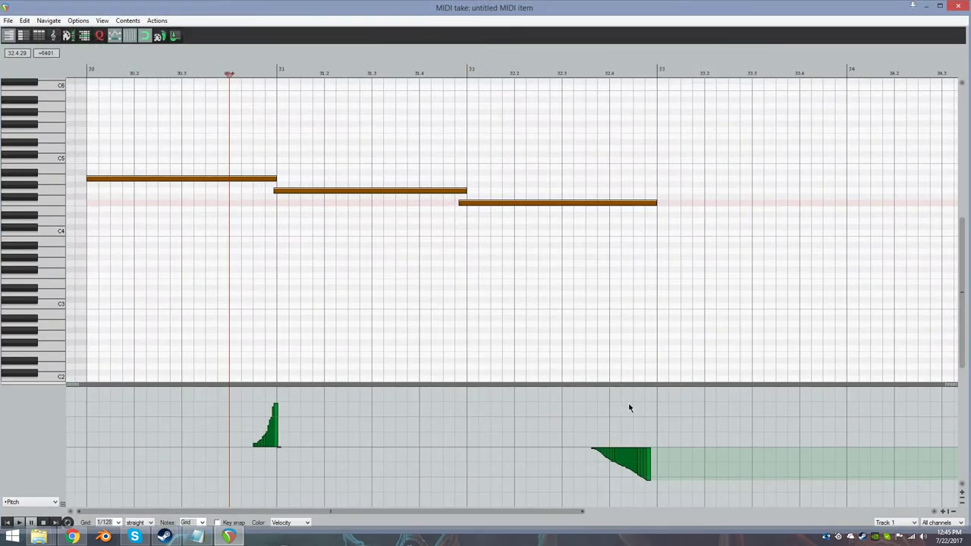
{"action": "left_click", "coordinate": [958, 11]}
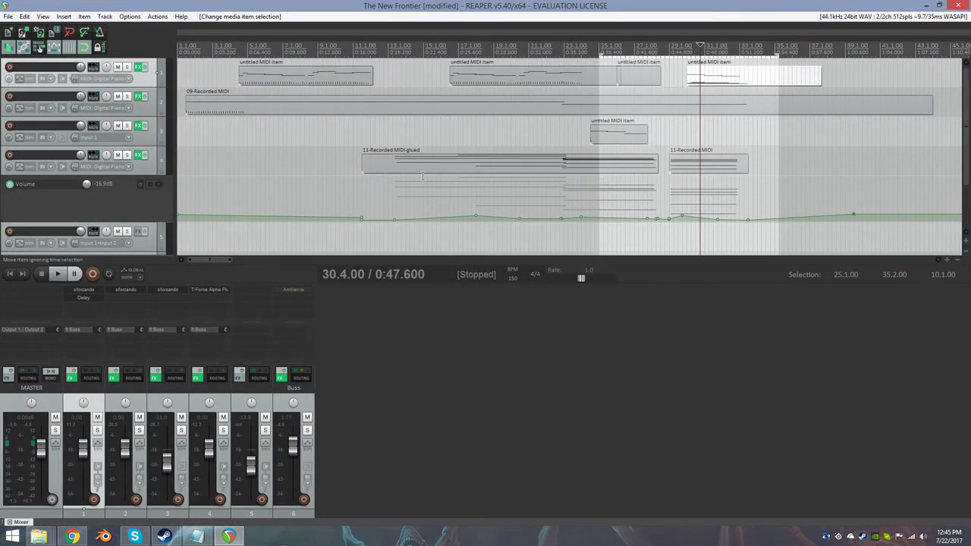
- Inspect track 4's T-Force Alpha Plus effects chain, then close it
{"action": "left_click", "coordinate": [142, 174]}
{"action": "left_click", "coordinate": [399, 161]}
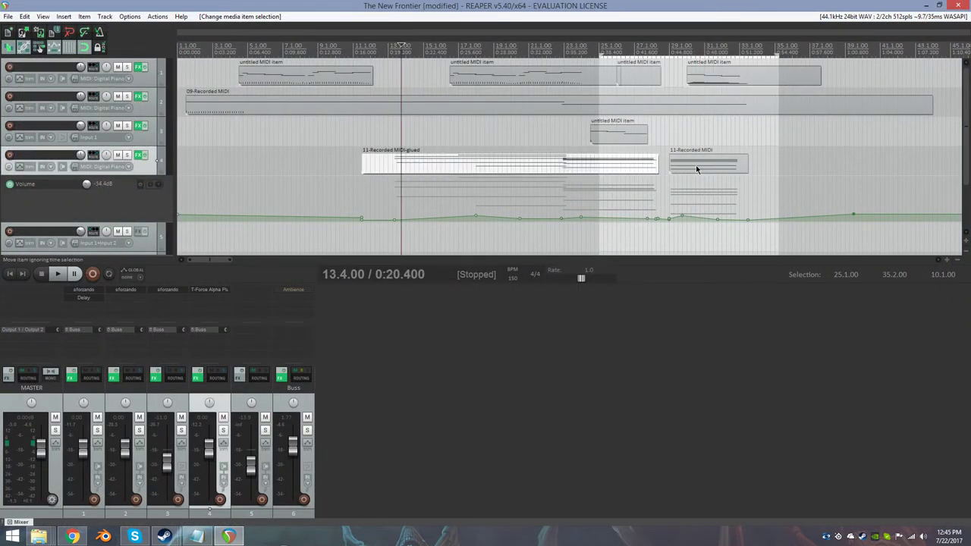
{"action": "left_click", "coordinate": [139, 156]}
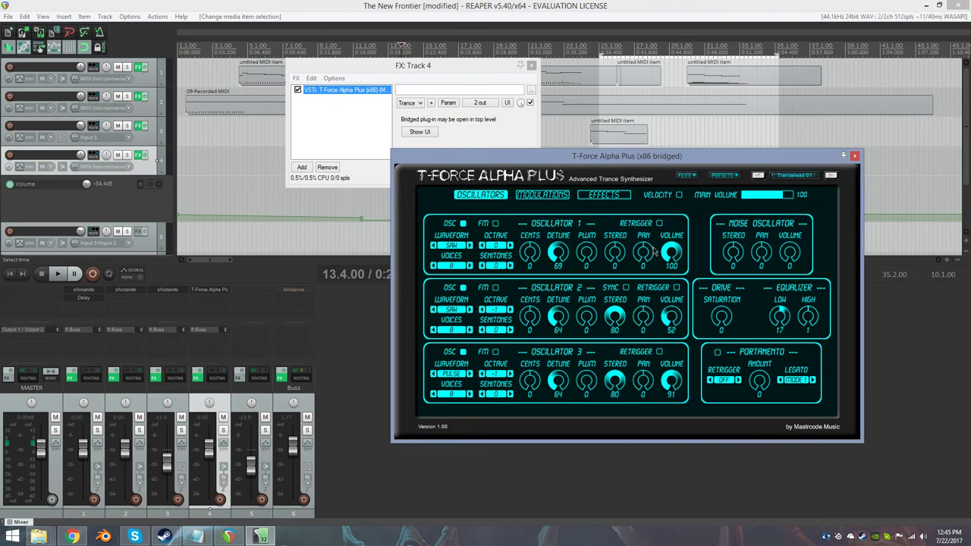
{"action": "left_click", "coordinate": [855, 156]}
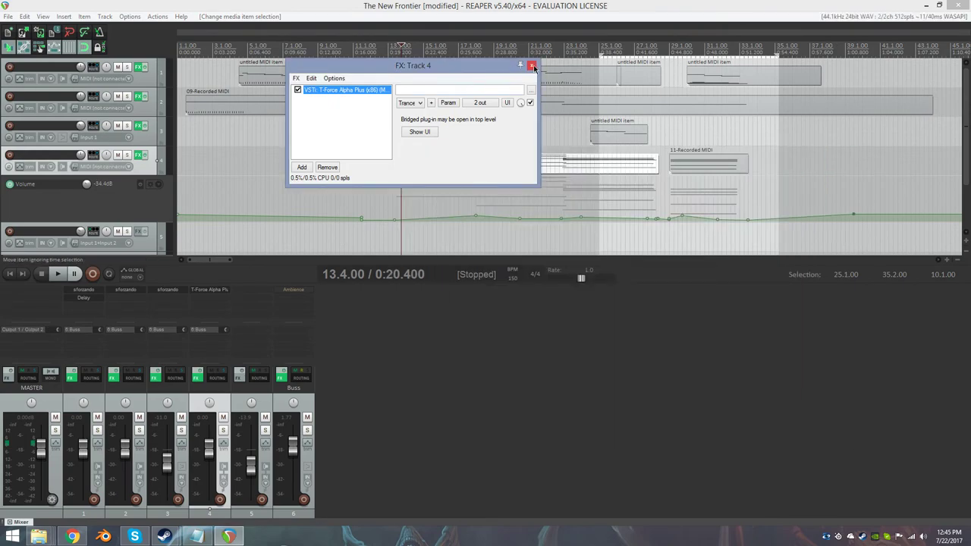
{"action": "left_click", "coordinate": [533, 66]}
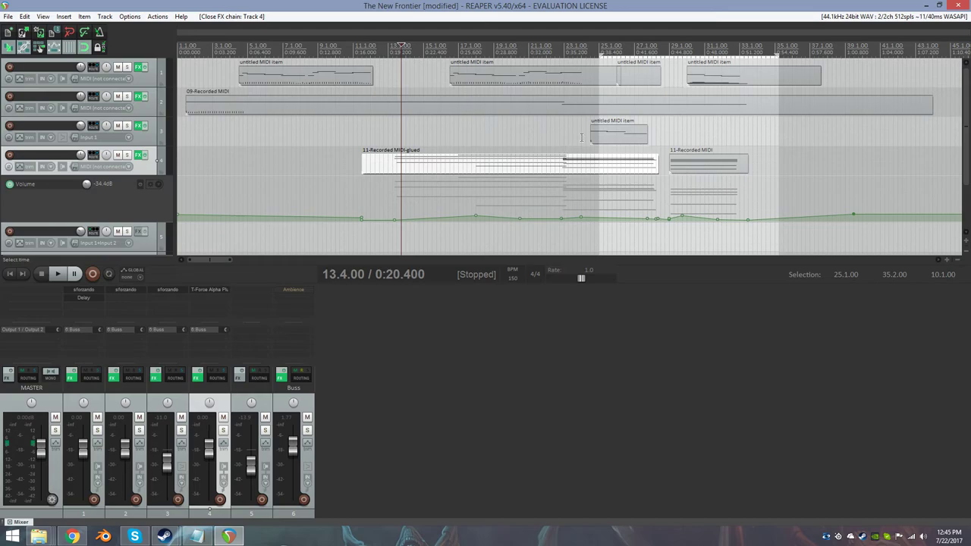
- Select the first MIDI item on track 1 and set the play start to 4.3.00
{"action": "left_click", "coordinate": [472, 78]}
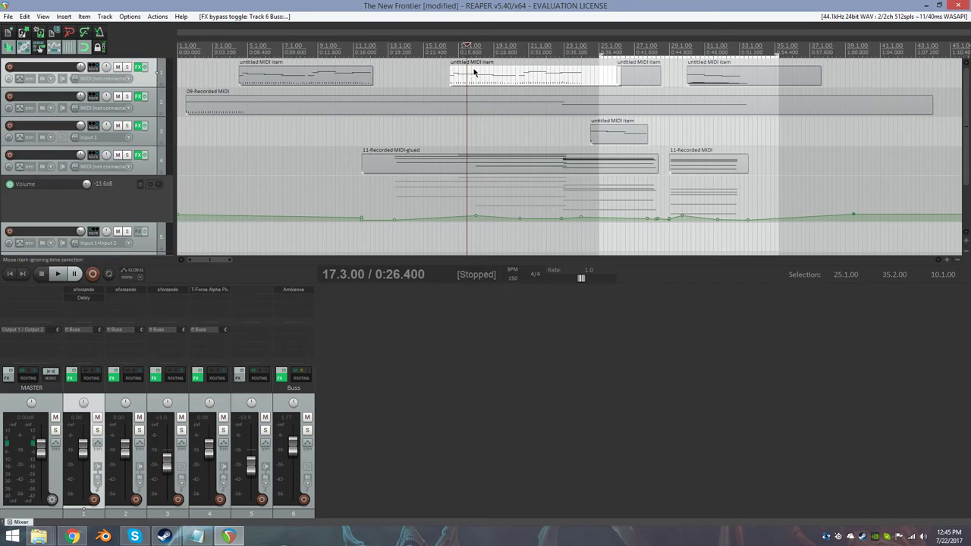
{"action": "left_click", "coordinate": [300, 85]}
{"action": "left_click", "coordinate": [233, 75]}
{"action": "scroll", "coordinate": [249, 74], "scroll_direction": "up", "scroll_amount": 2}
{"action": "left_click", "coordinate": [265, 49]}
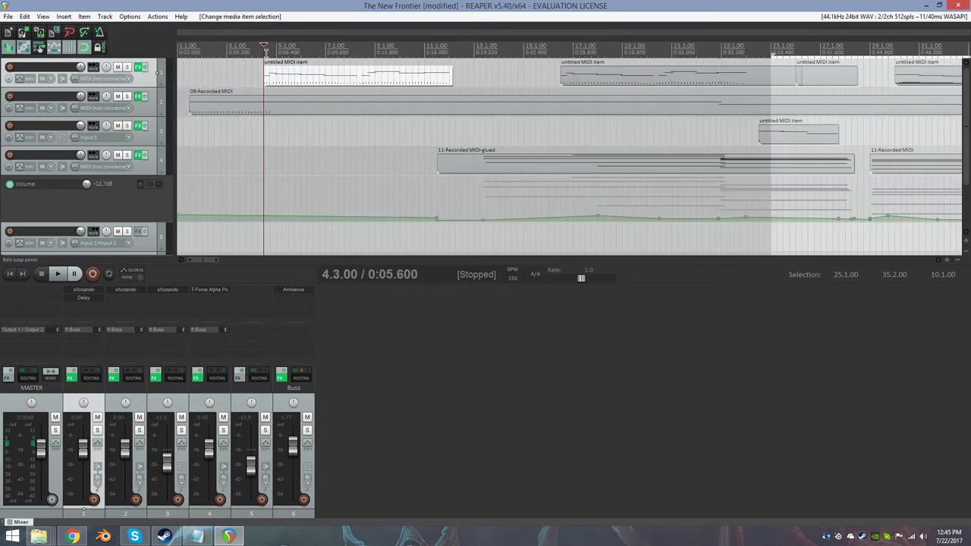
{"action": "scroll", "coordinate": [285, 69], "scroll_direction": "up", "scroll_amount": 2}
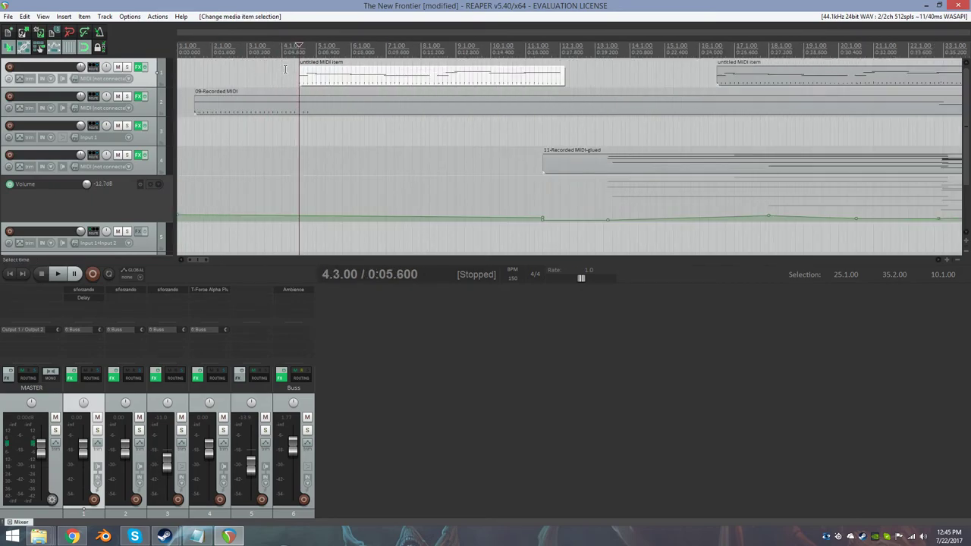
- Show JS: Delay (680 ms) in track 1's FX chain and play from 4.3.50 to hear it
{"action": "left_click", "coordinate": [139, 68]}
{"action": "left_click", "coordinate": [245, 176]}
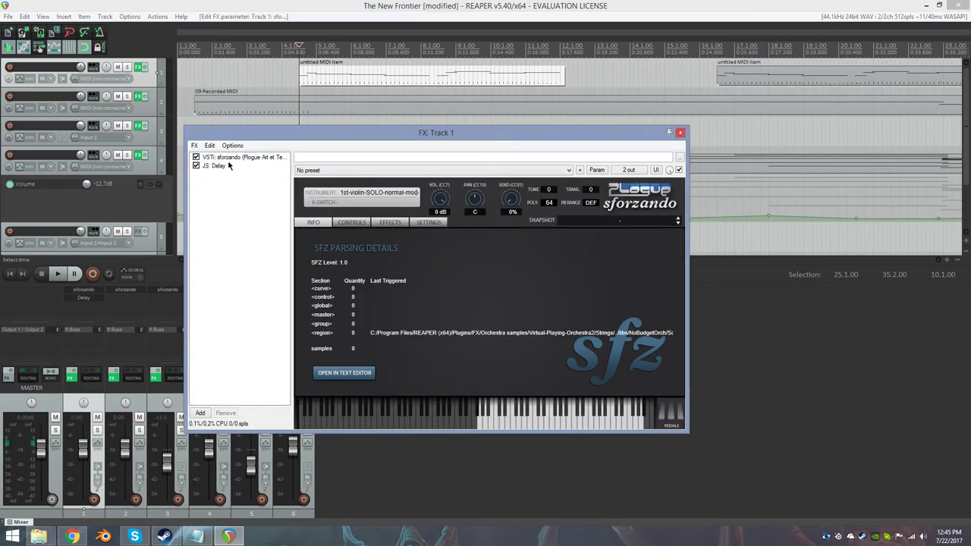
{"action": "left_click", "coordinate": [219, 166]}
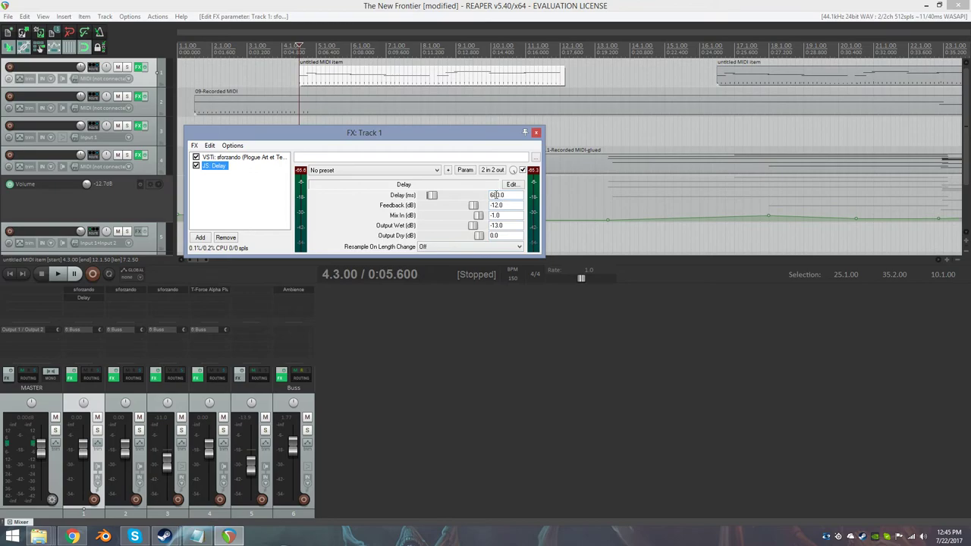
{"action": "left_click", "coordinate": [307, 49]}
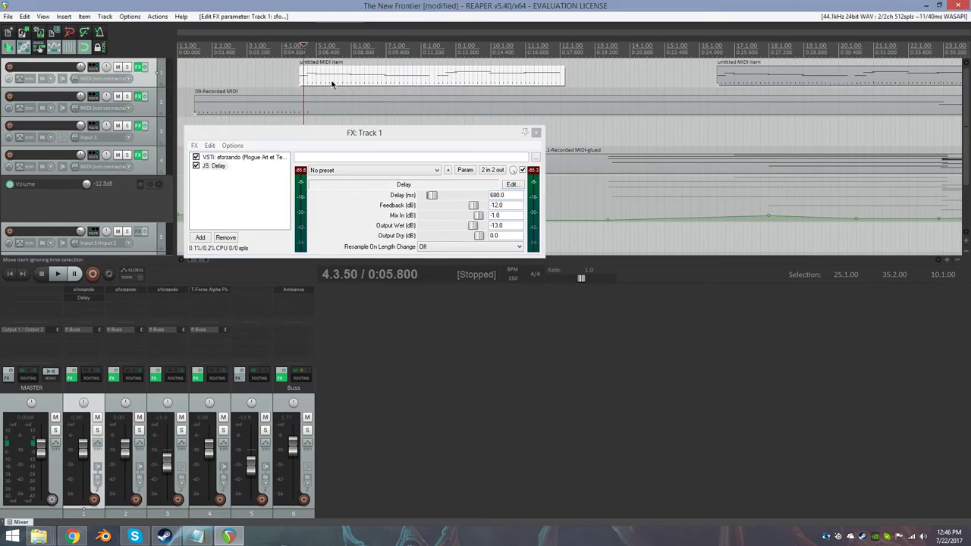
{"action": "scroll", "coordinate": [341, 60], "scroll_direction": "up", "scroll_amount": 2}
{"action": "key", "text": "space"}
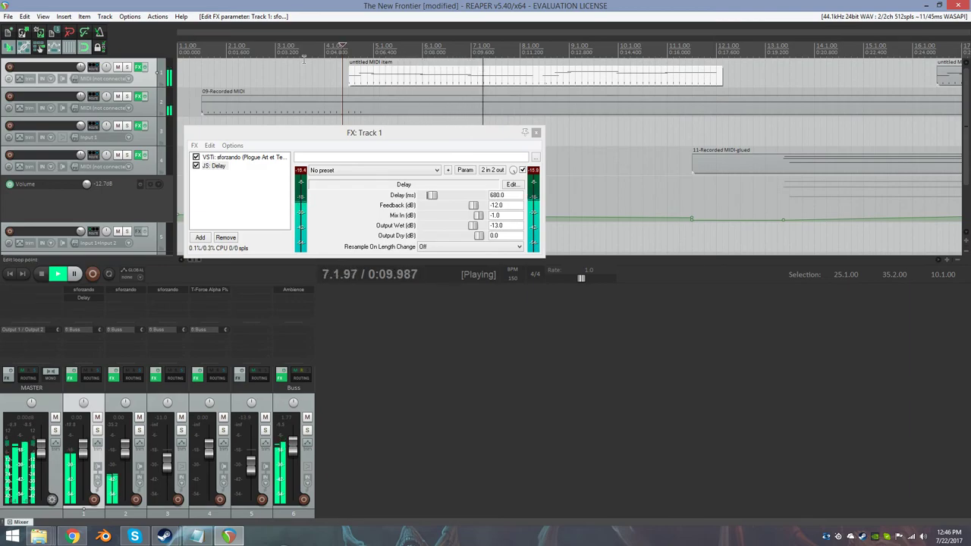
{"action": "key", "text": "space"}
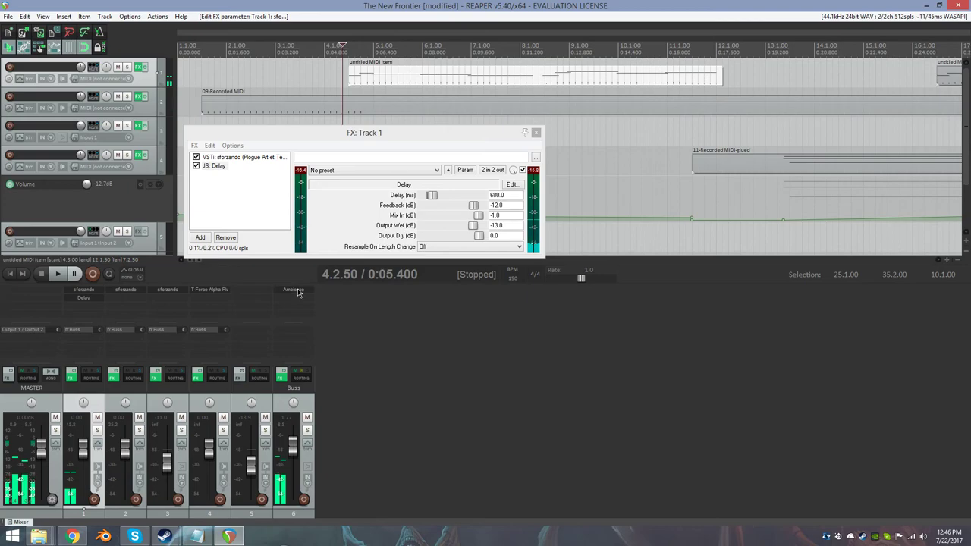
- Toggle the Buss track's effects bypass and replay the melody for comparison, stopping at 19.3.50
{"action": "key", "text": "ctrl+z"}
{"action": "key", "text": "space"}
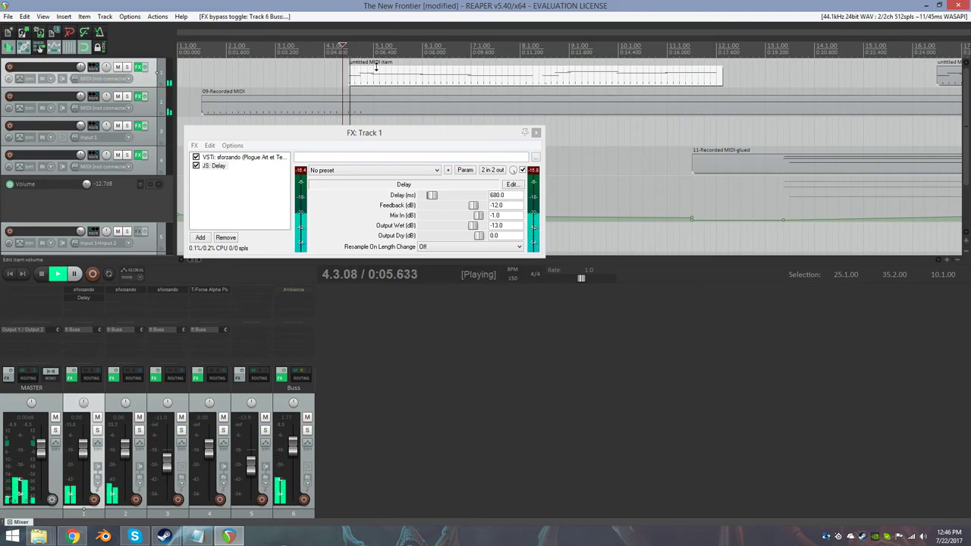
{"action": "key", "text": "space"}
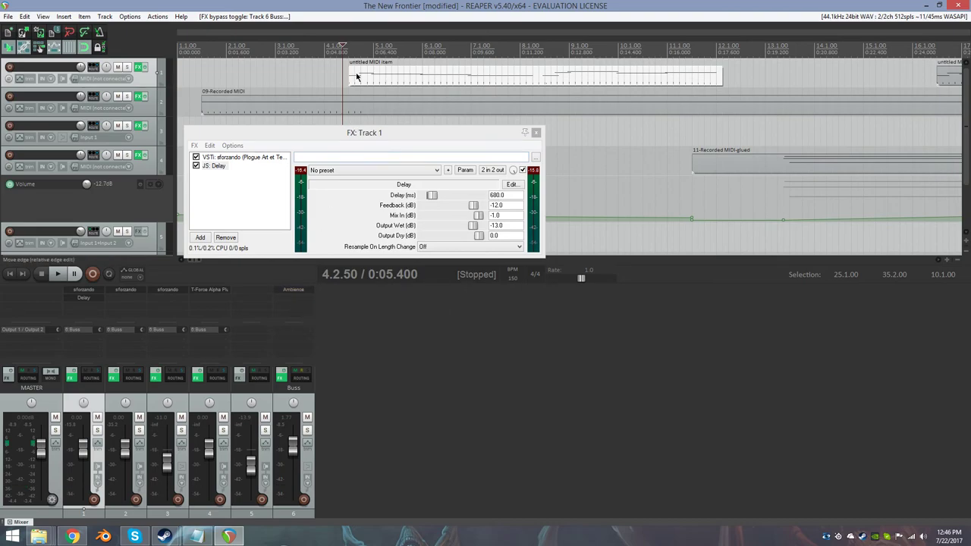
{"action": "key", "text": "space"}
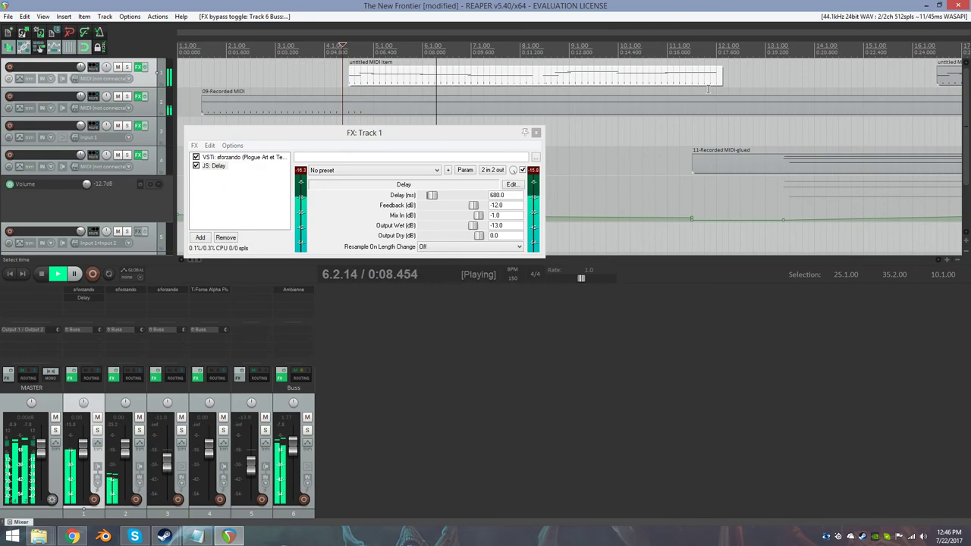
{"action": "scroll", "coordinate": [671, 104], "scroll_direction": "down", "scroll_amount": 2}
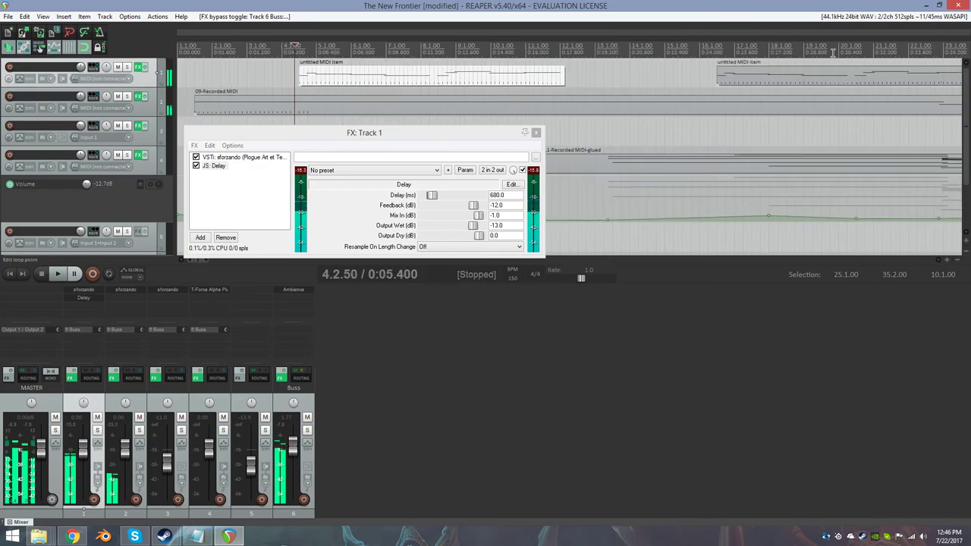
{"action": "left_click", "coordinate": [800, 112]}
{"action": "key", "text": "space"}
{"action": "scroll", "coordinate": [800, 112], "scroll_direction": "down", "scroll_amount": 2}
- Open and close the untitled item's MIDI editor, close track 1's FX chain, and stop playback
{"action": "double_click", "coordinate": [600, 79]}
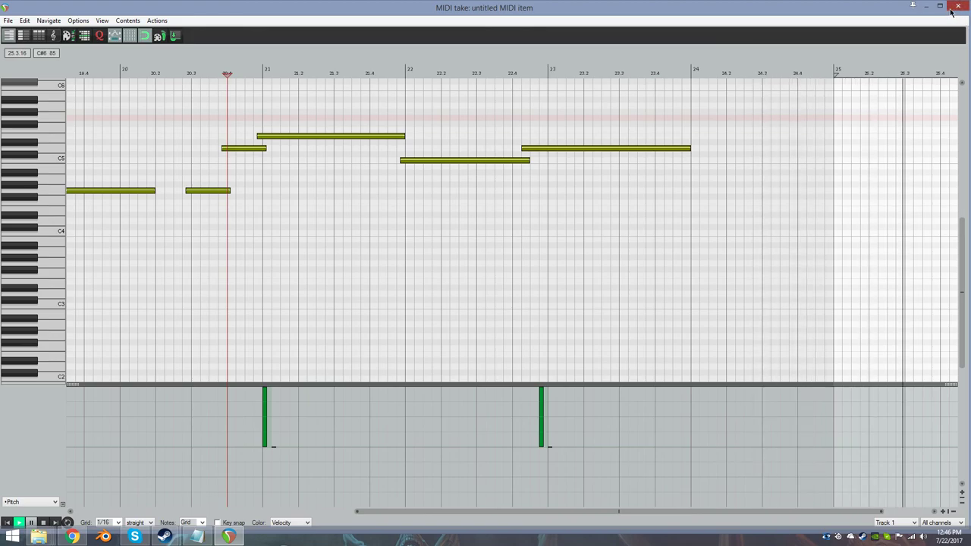
{"action": "left_click", "coordinate": [957, 7]}
{"action": "left_click", "coordinate": [536, 132]}
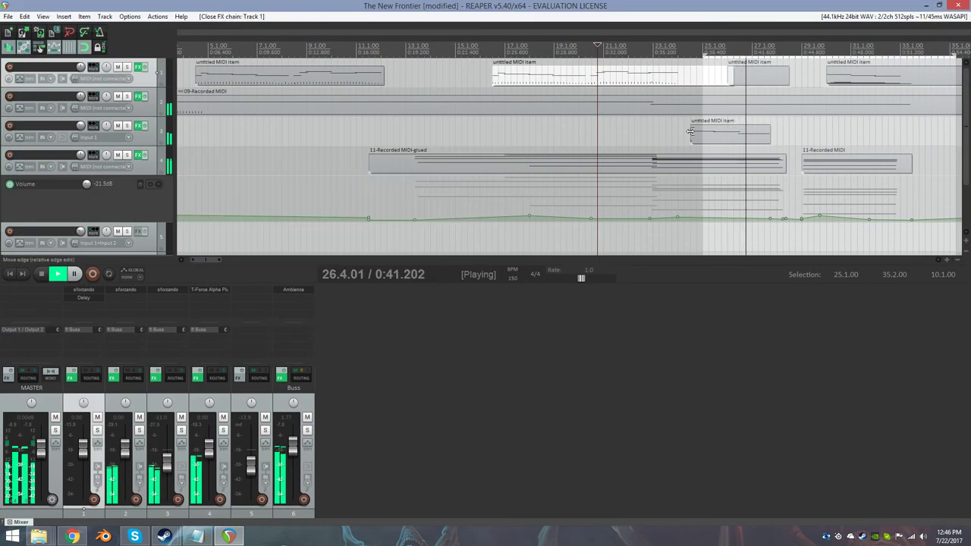
{"action": "scroll", "coordinate": [672, 134], "scroll_direction": "down", "scroll_amount": 2}
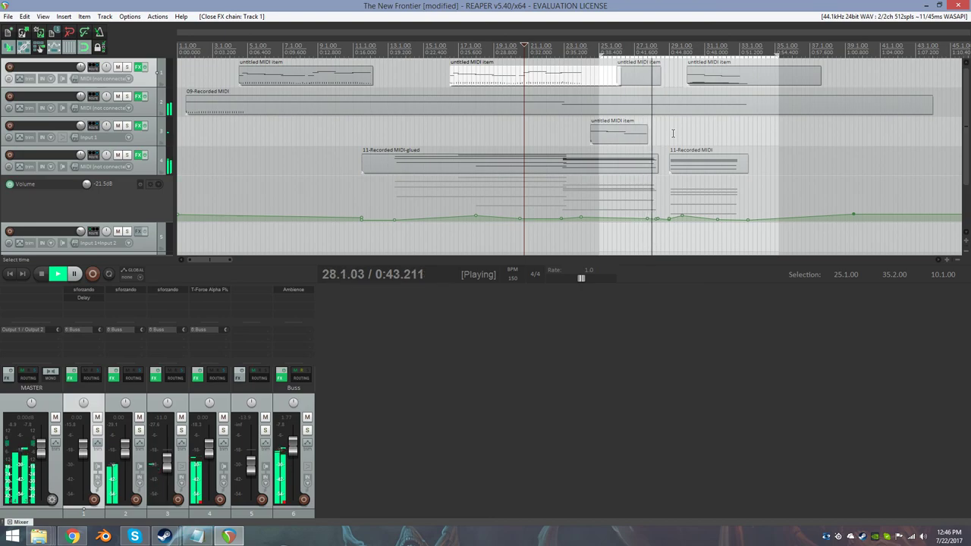
{"action": "key", "text": "space"}
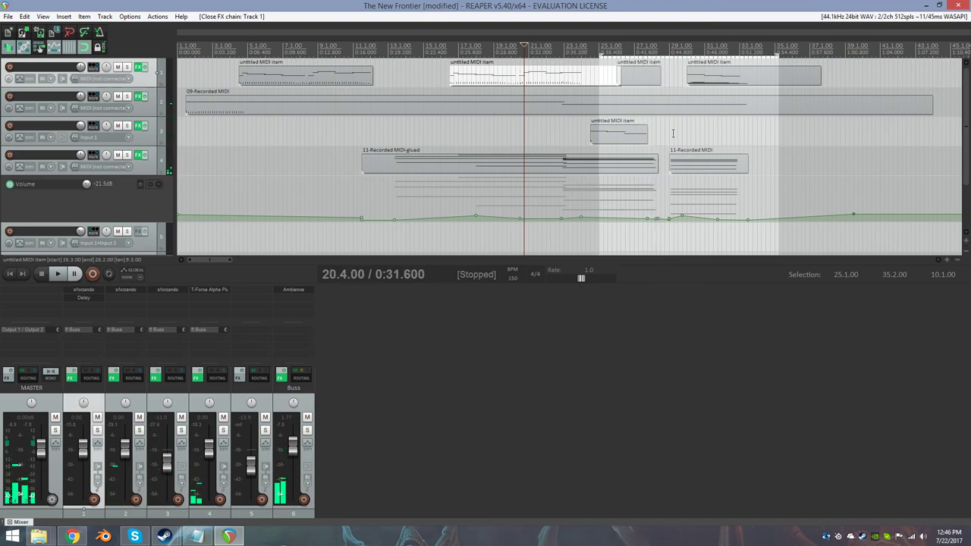